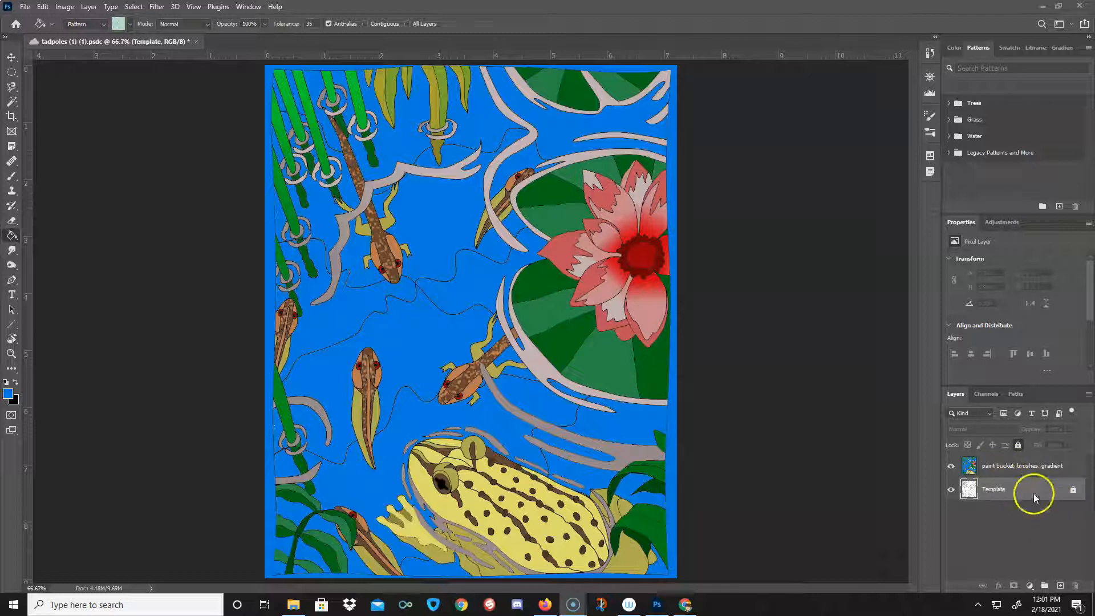
Step: Select all the blue water on the "paint bucket, brushes, gradient" layer with the Magic Wand
left_click(994, 468)
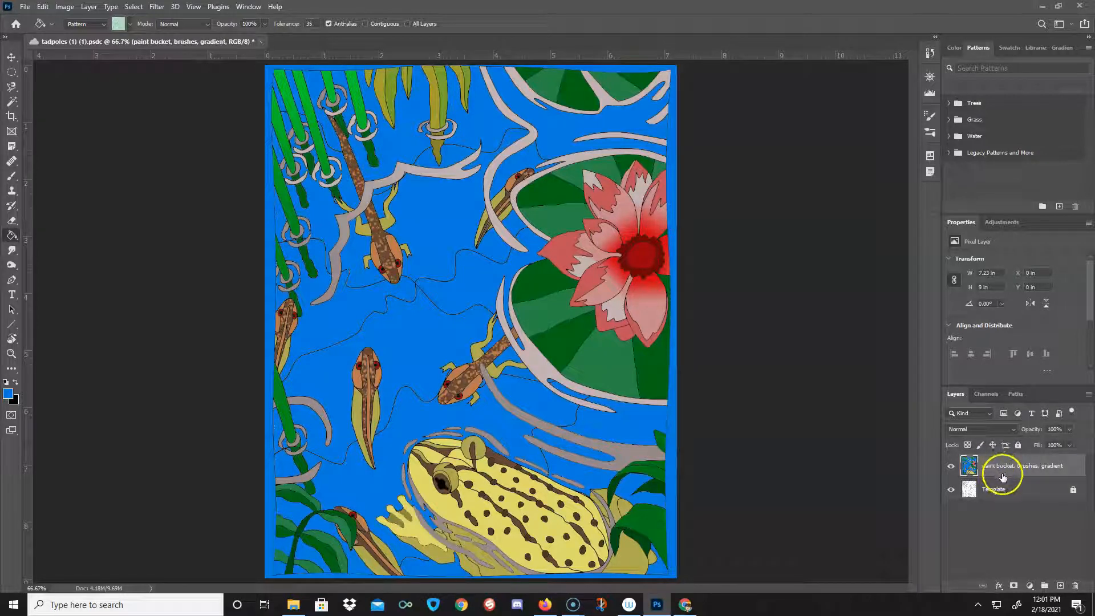
key("w")
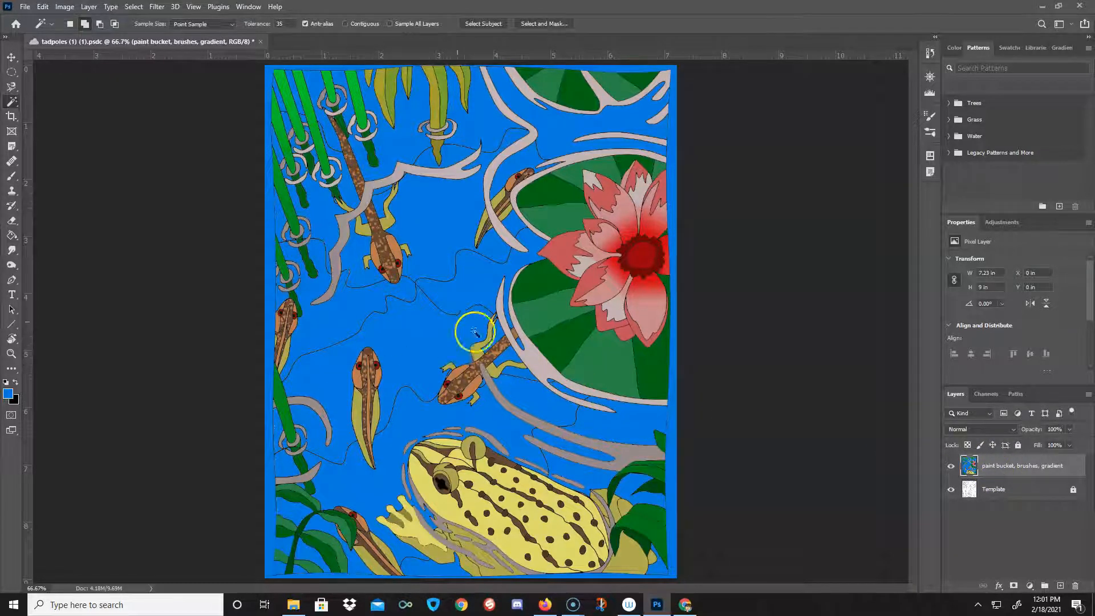
left_click(421, 330)
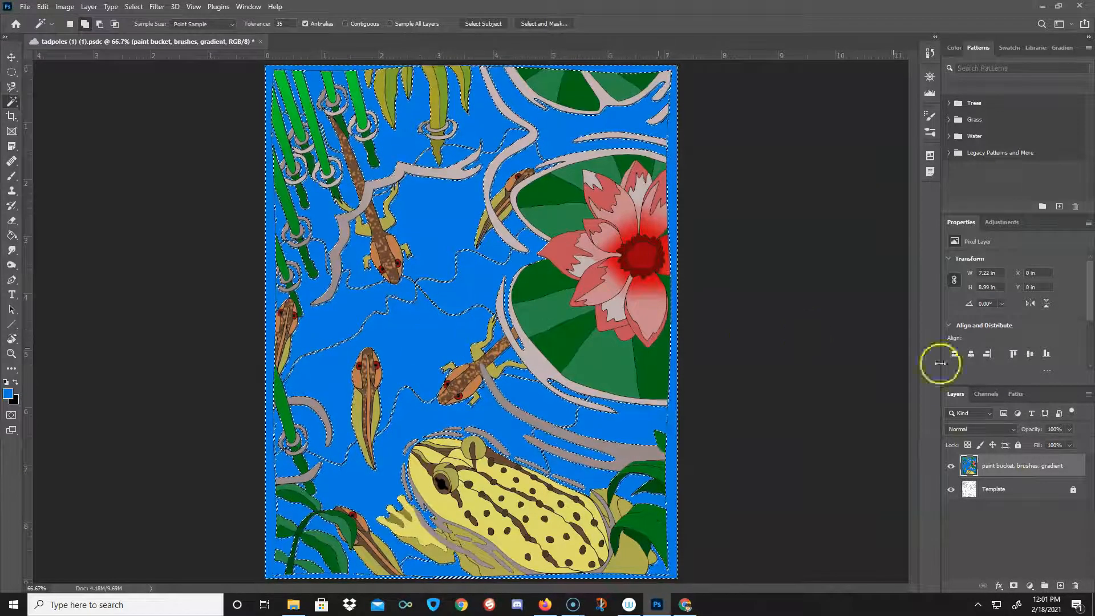
Step: Duplicate the Template layer, unlock the copy and place it above the "paint bucket, brushes, gradient" layer
left_click_drag(1052, 490, 1061, 585)
left_click(1073, 493)
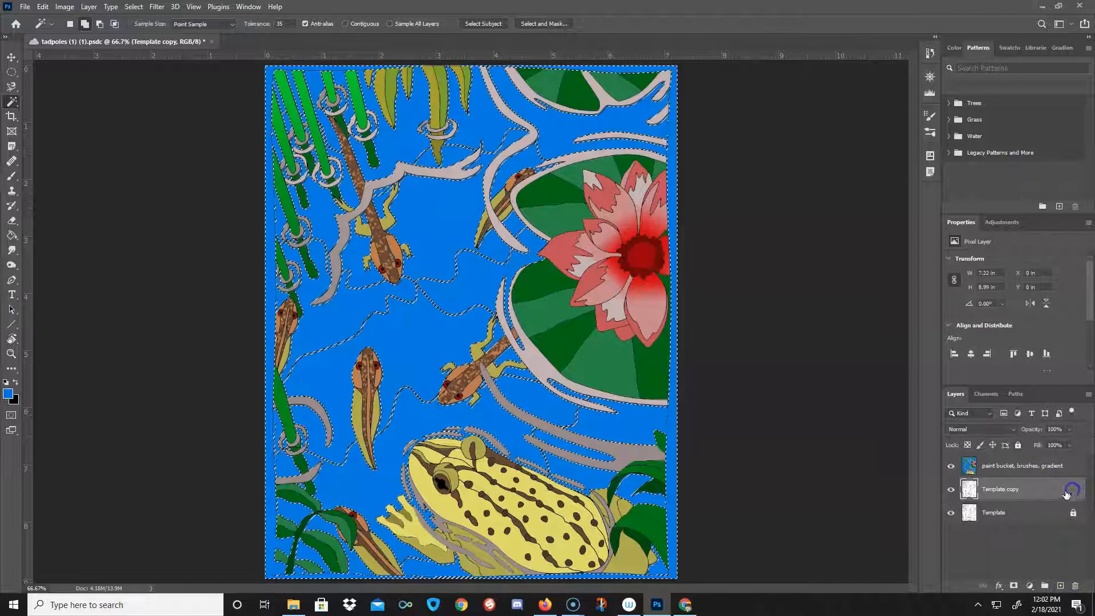
left_click_drag(1002, 500, 999, 461)
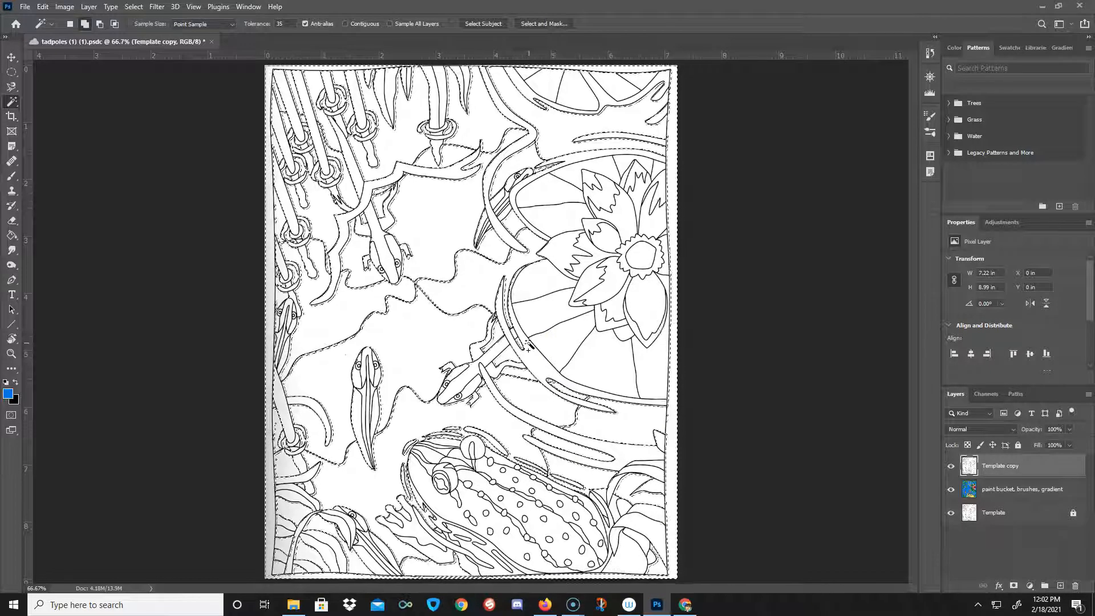
Step: Set the Paint Bucket to fill with a Pattern and show the available patterns
key("g")
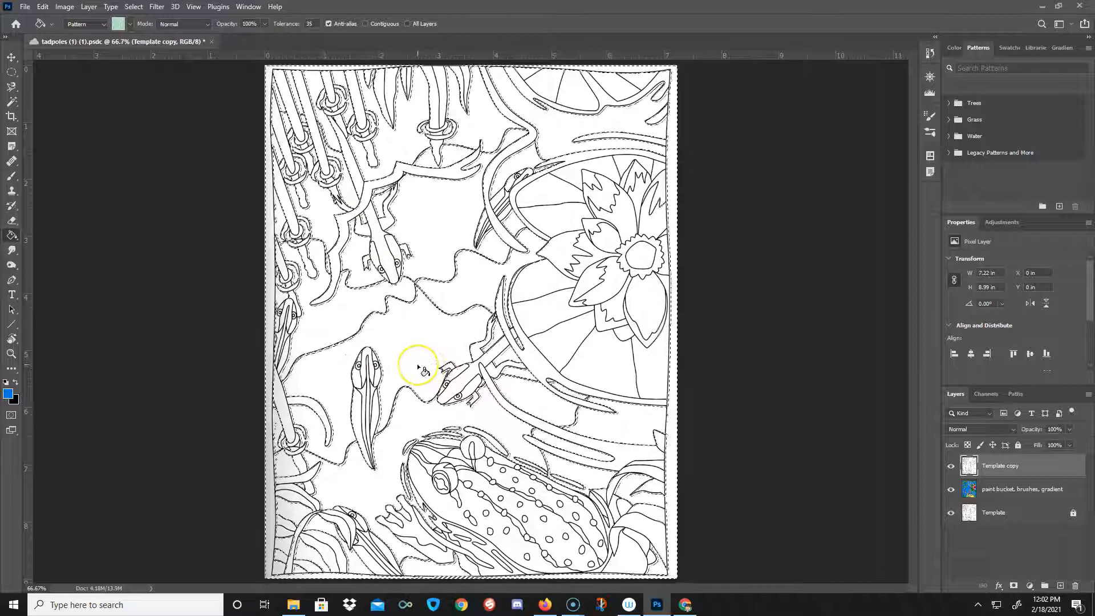
left_click(100, 23)
left_click(96, 43)
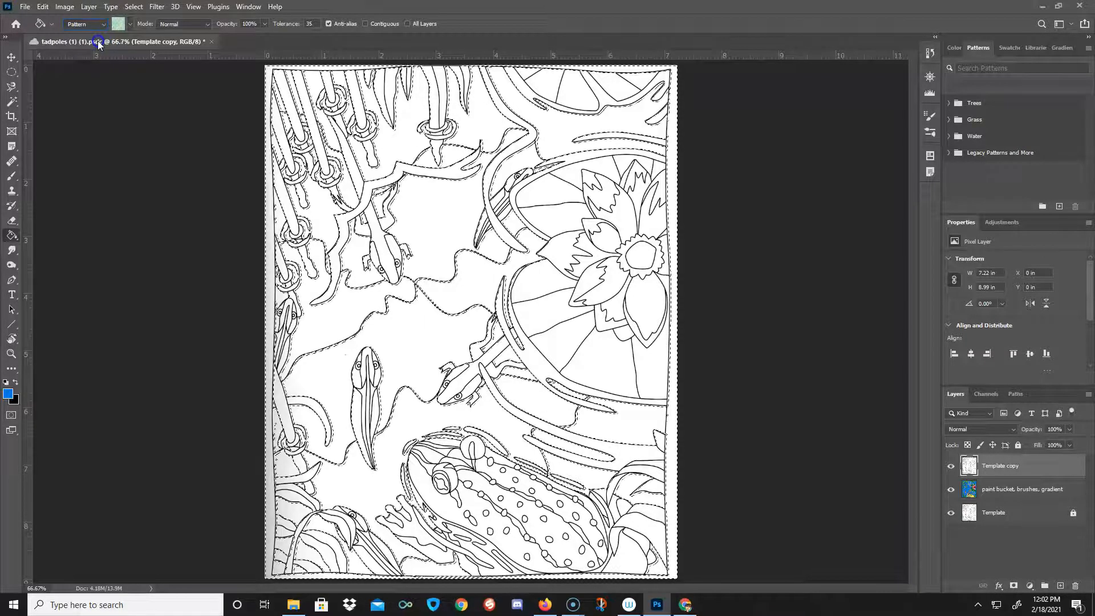
left_click(130, 23)
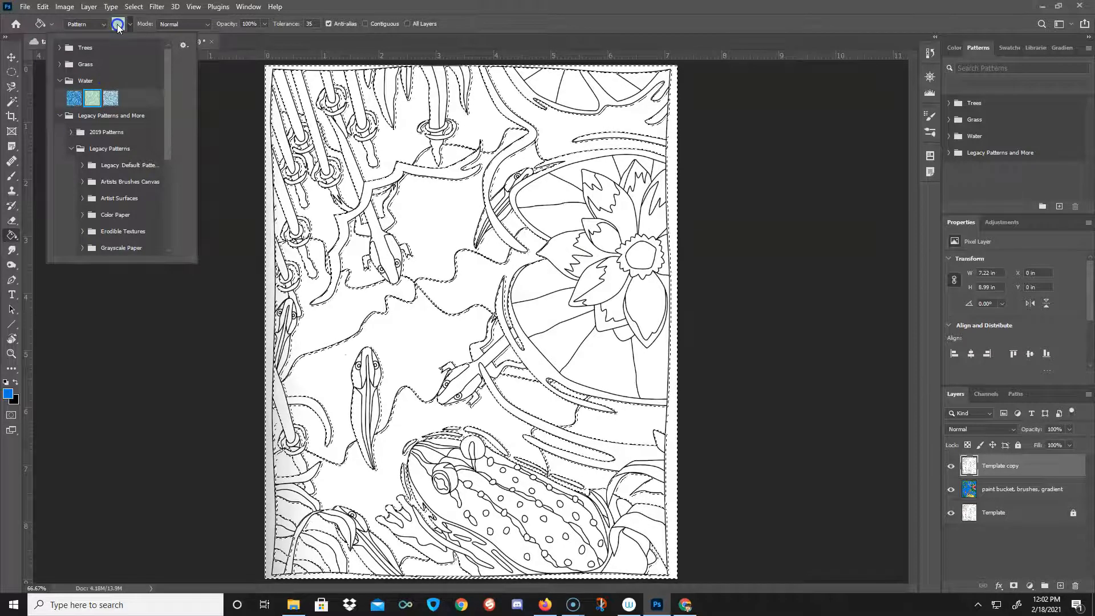
left_click(183, 45)
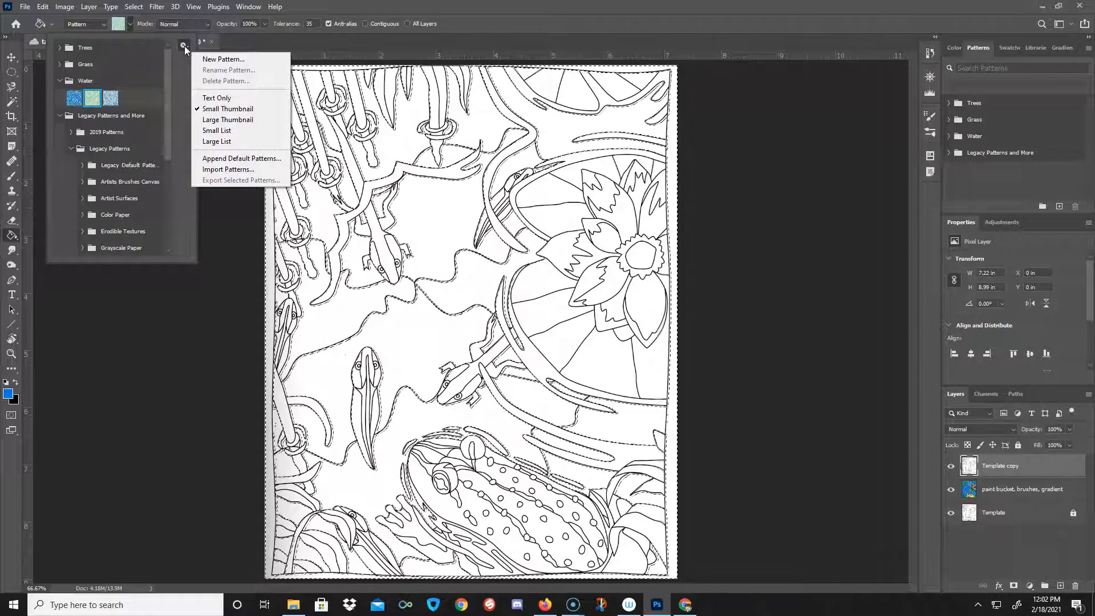
left_click(979, 50)
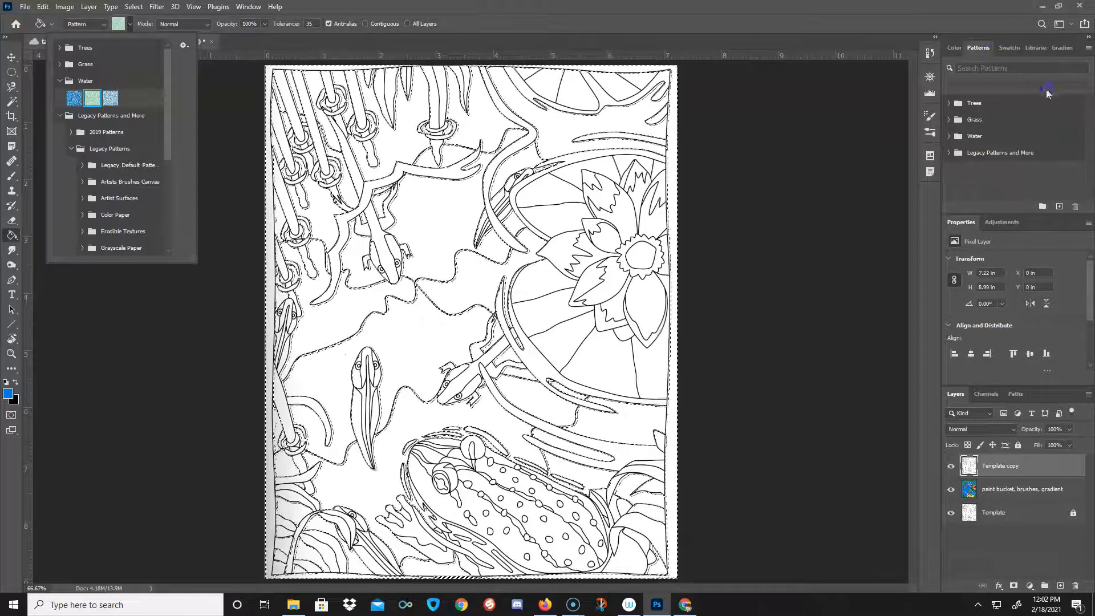
left_click(1087, 47)
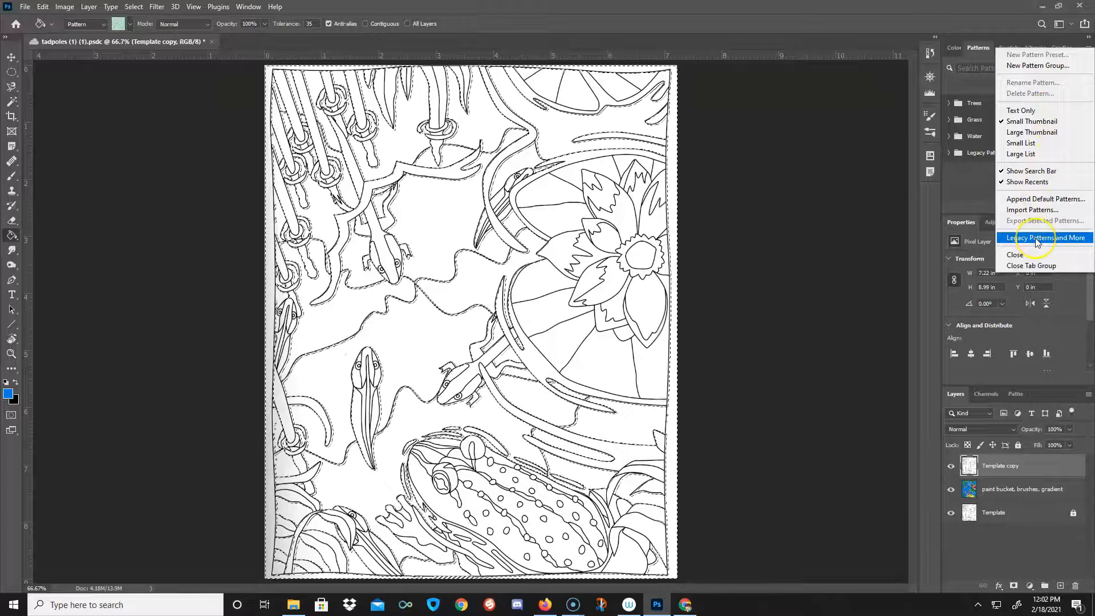
left_click(959, 176)
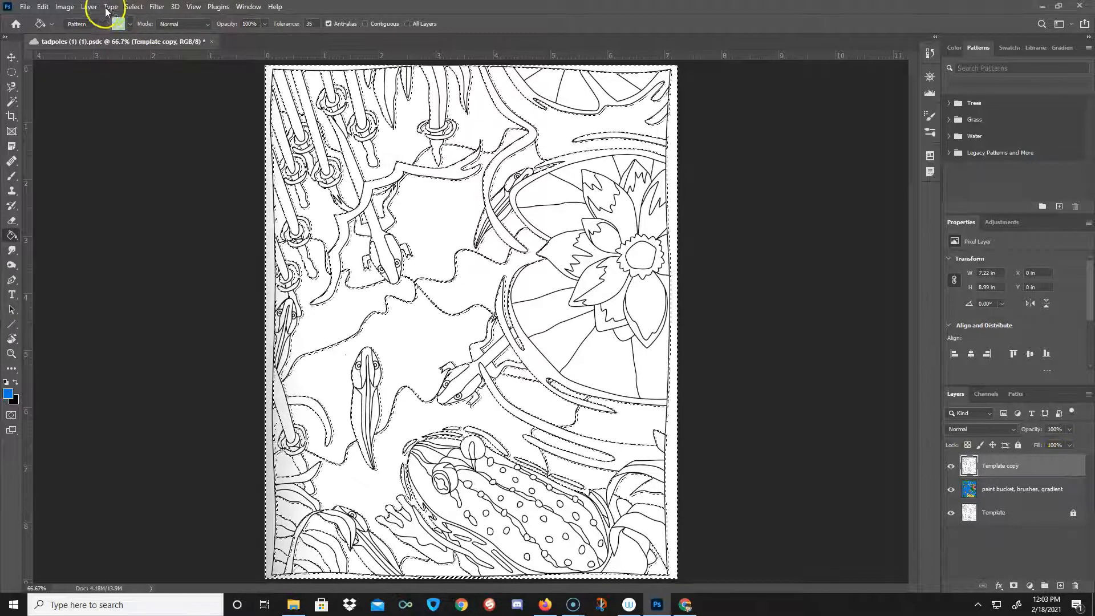
Step: Fill the selected water area on the Template copy layer with the light green pattern from the Water group
left_click(130, 25)
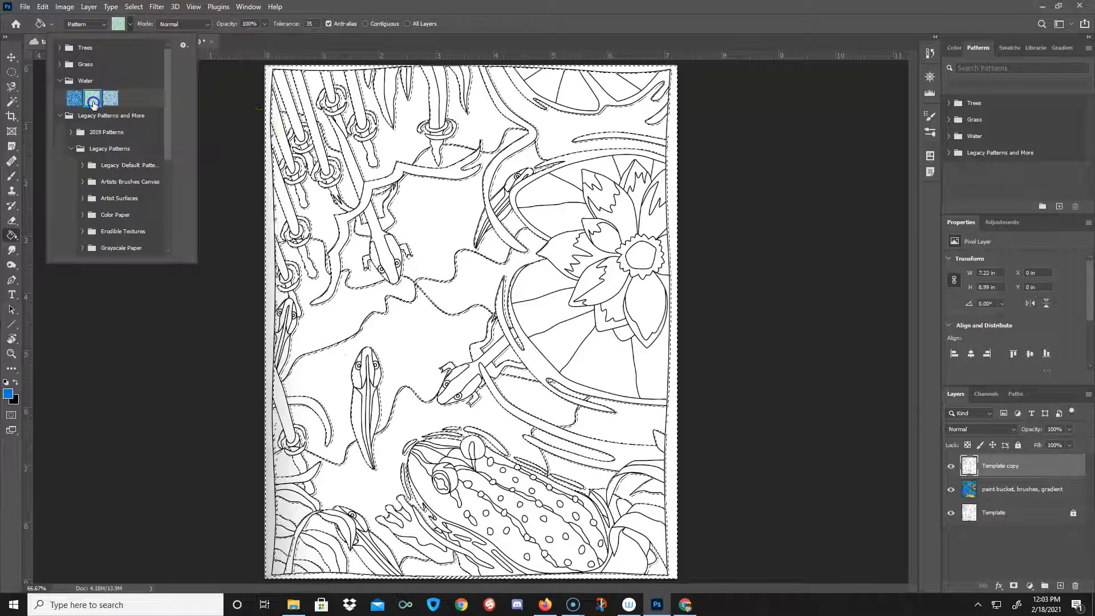
left_click(436, 224)
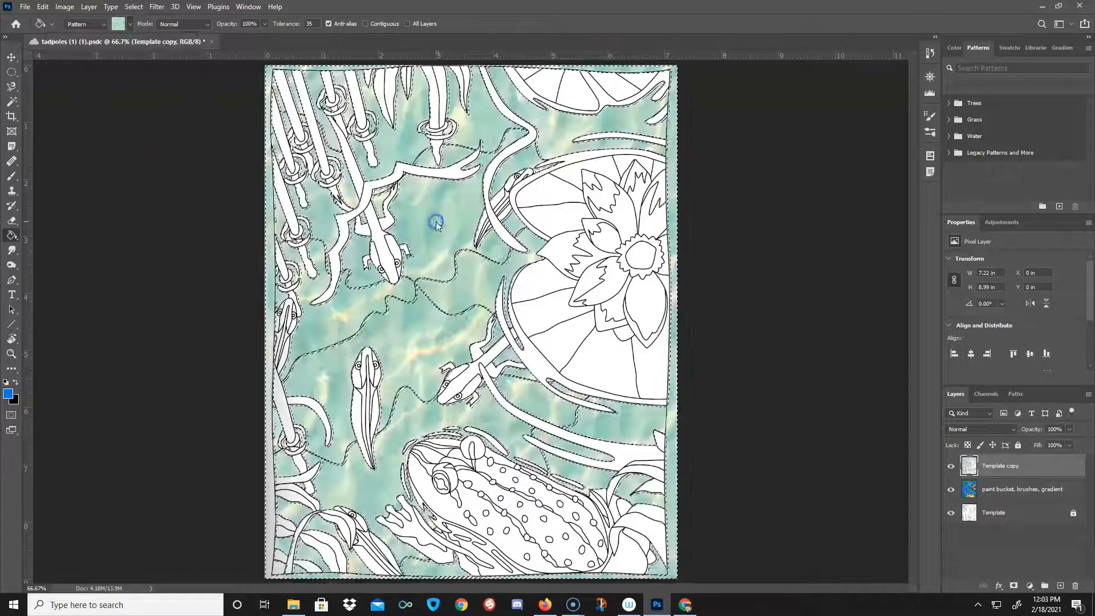
Step: Rename the Template copy layer as "Pattern with Multiply blend mode"
double_click(999, 467)
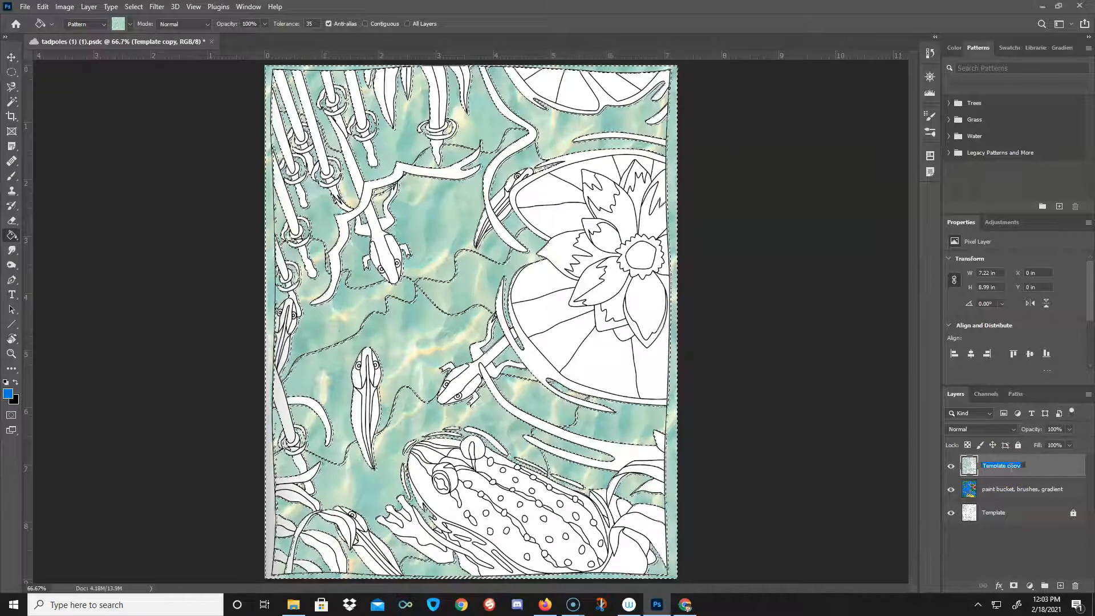
type("p")
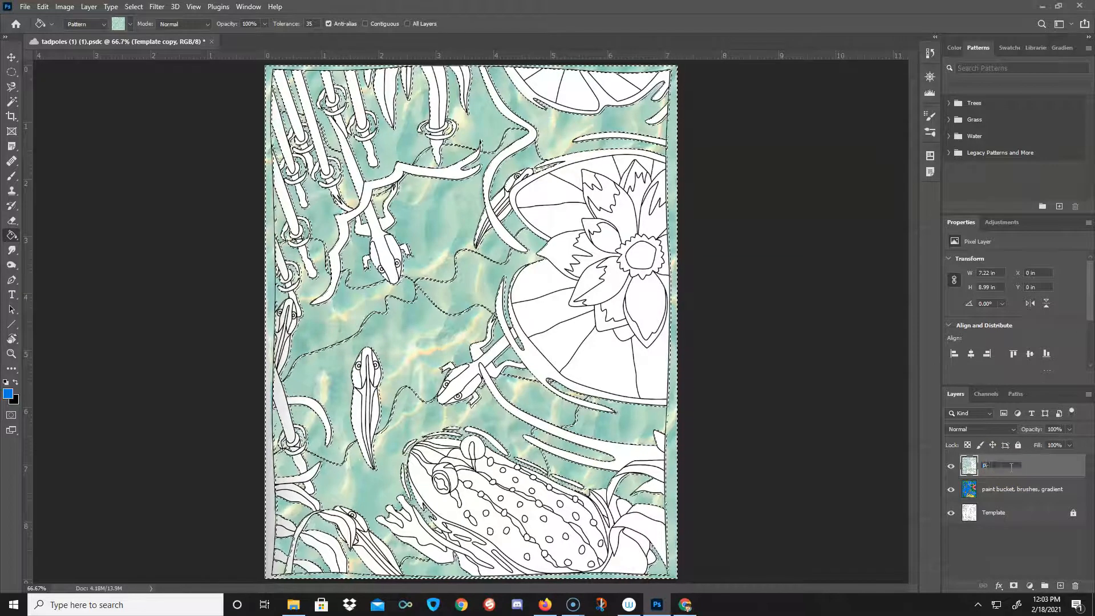
type("attern wi")
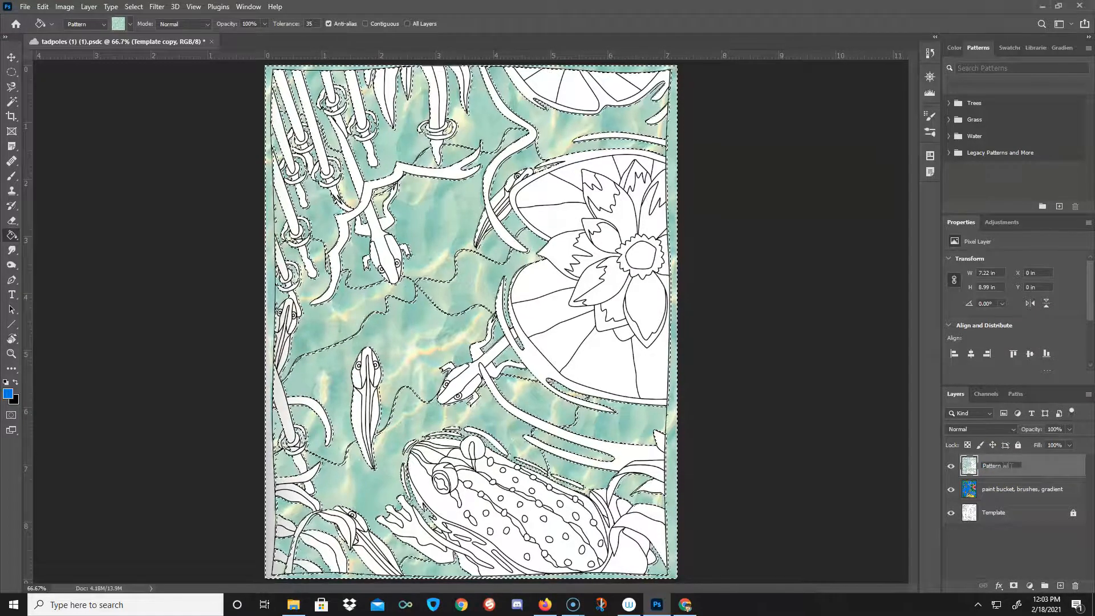
type("th Multi")
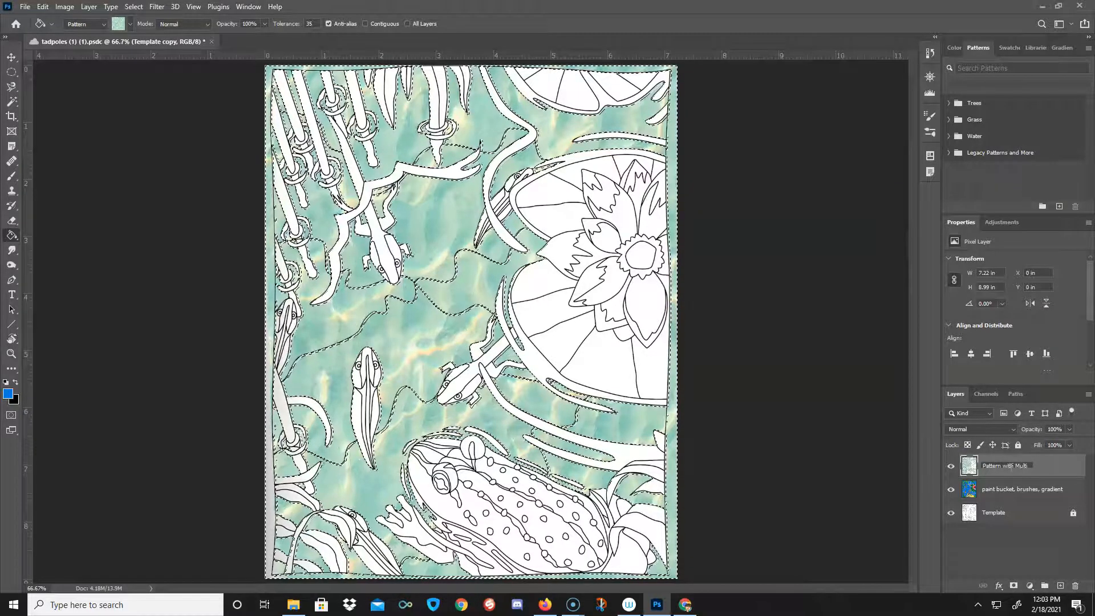
type("ply ble")
type("nd mode")
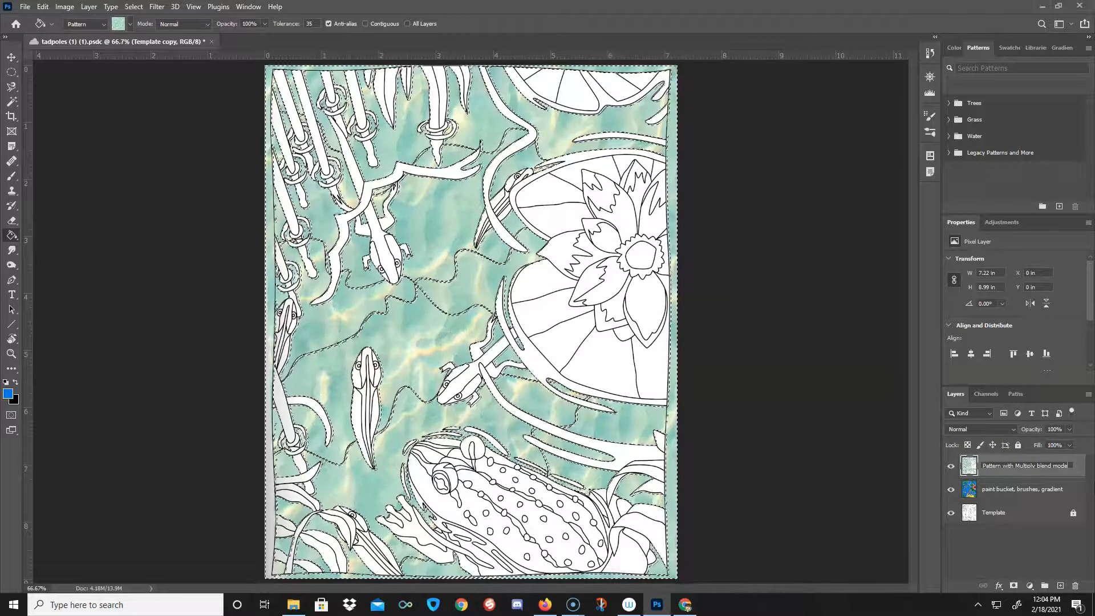
left_click(429, 368)
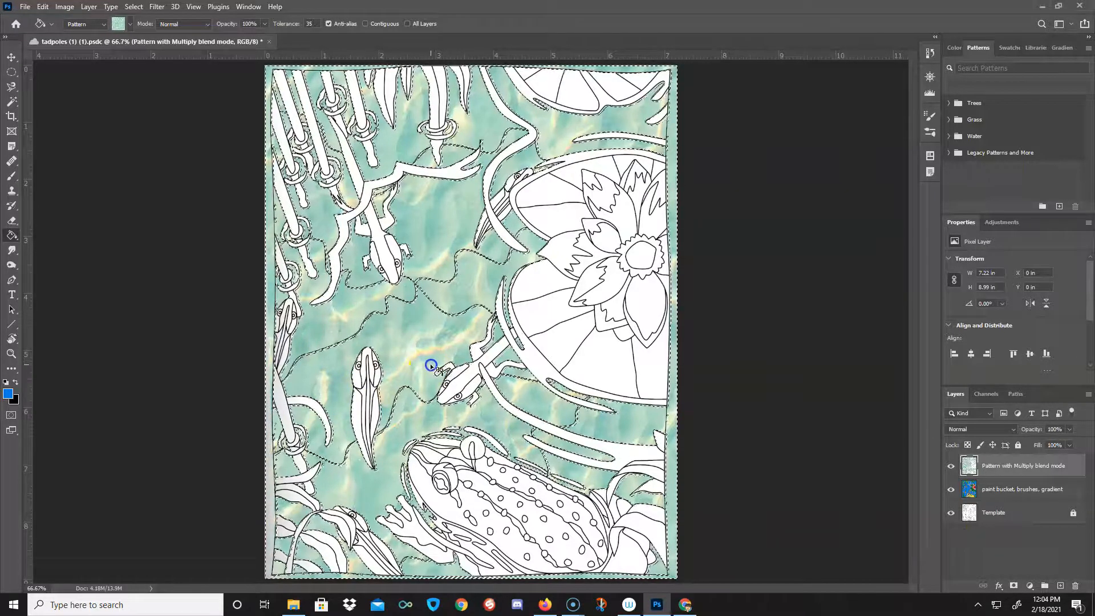
Step: Deselect the water area and set the pattern layer's blend mode to Multiply
key("ctrl+d")
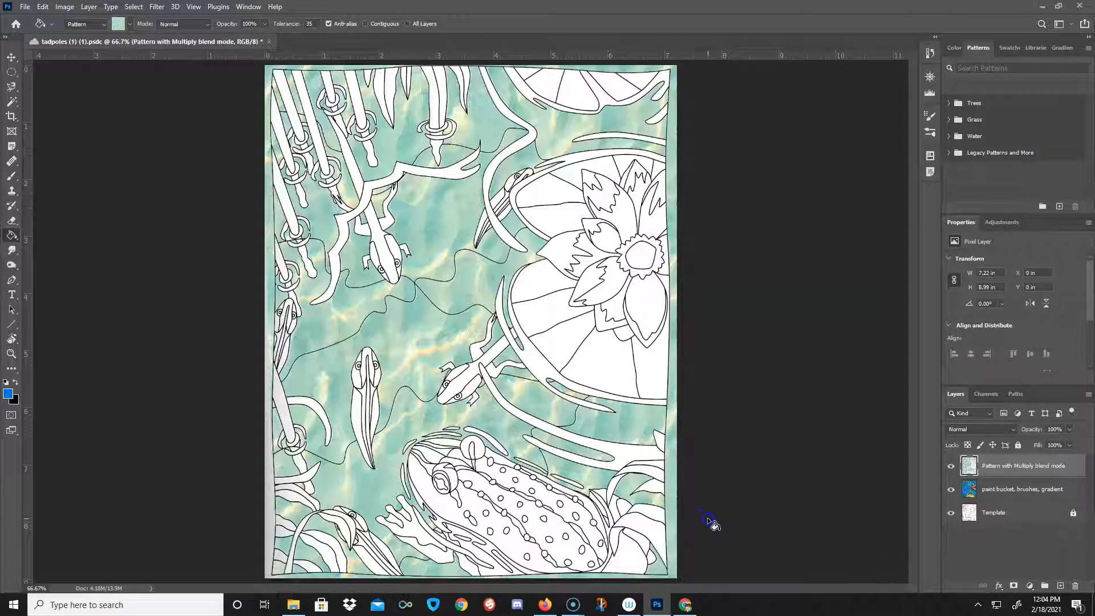
left_click(1013, 430)
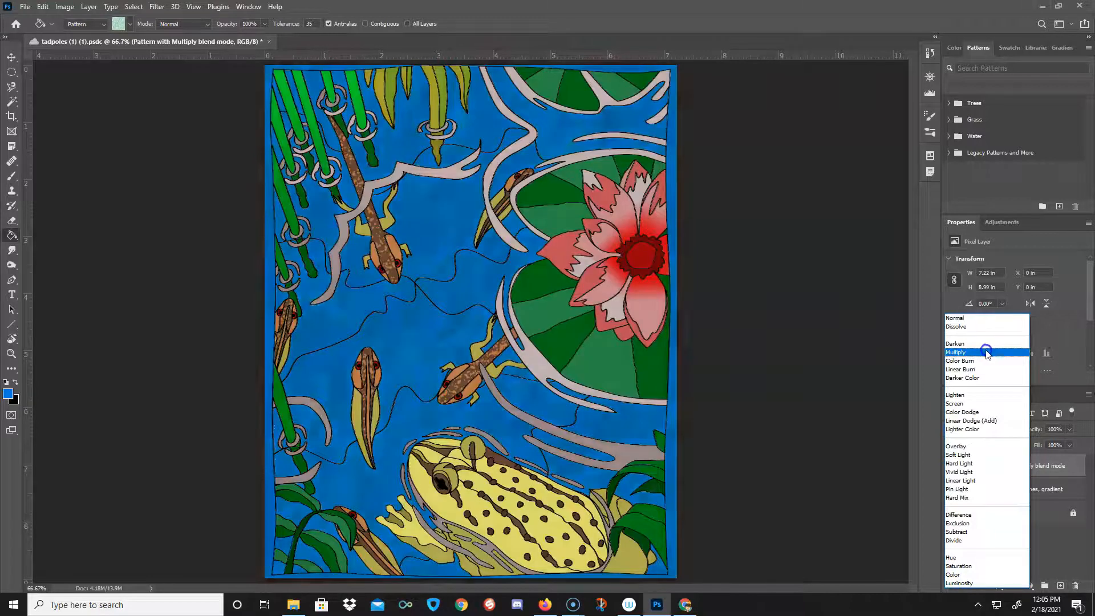
left_click(988, 353)
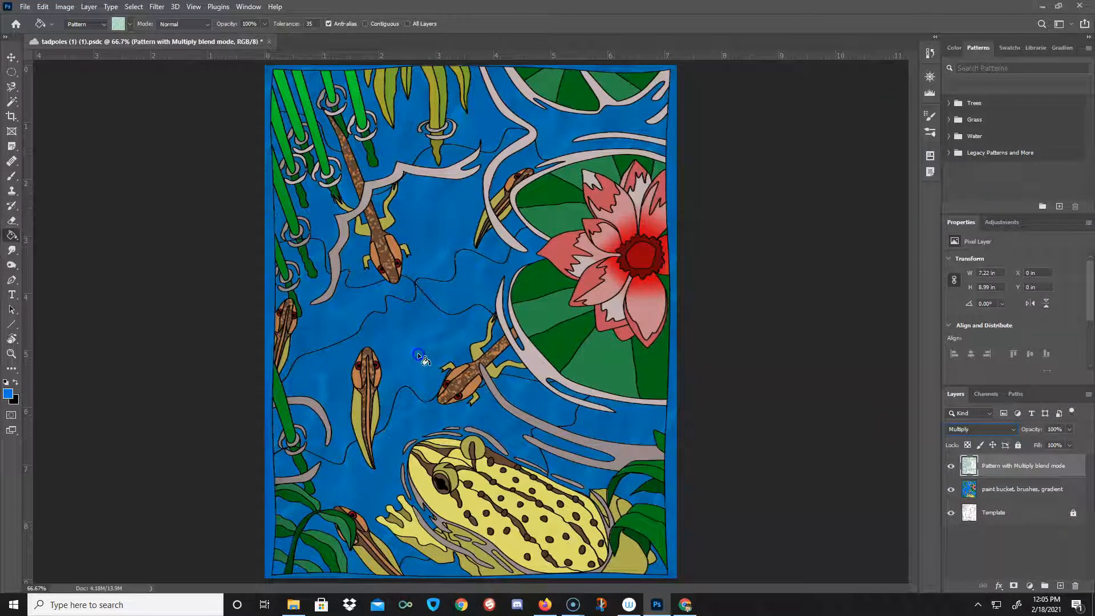
left_click(492, 276)
mouse_move(1035, 433)
left_mouse_down()
mouse_move(1017, 432)
mouse_move(1043, 430)
left_mouse_up()
left_click_drag(1031, 430, 1044, 439)
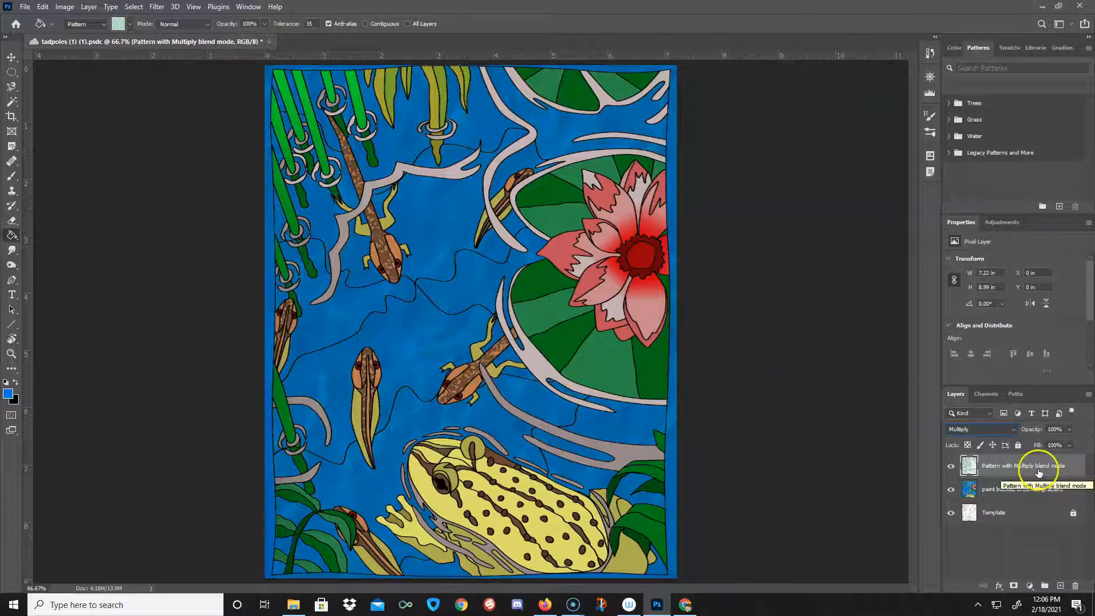
left_click(995, 514)
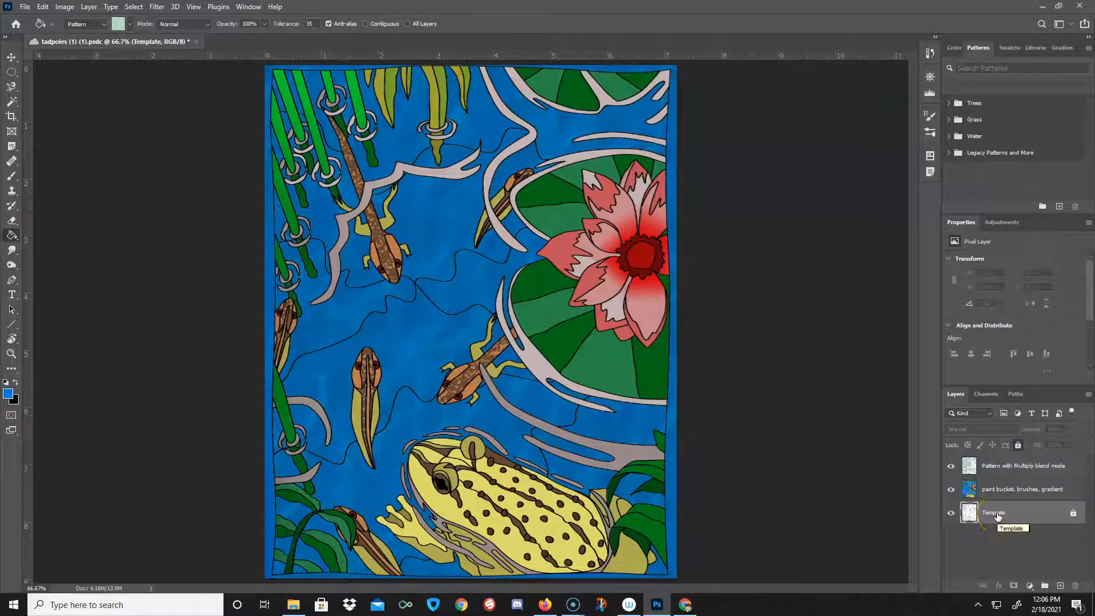
left_click(1040, 519)
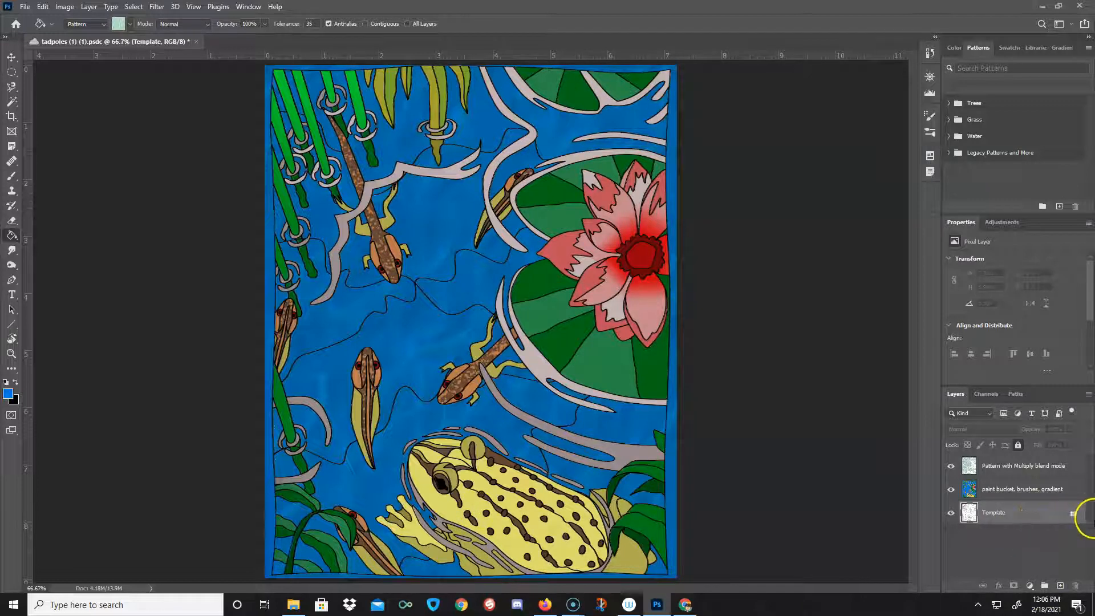
Step: Select the frog's yellow skin on the "paint bucket, brushes, gradient" layer with the Magic Wand
left_click(1002, 497)
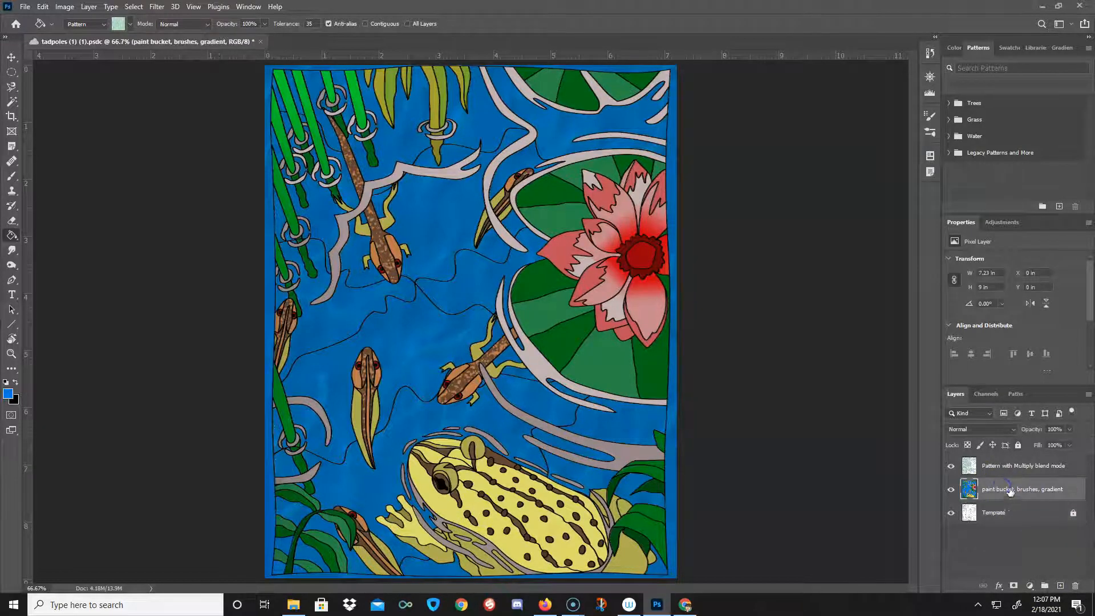
left_click(443, 527)
key("w")
key("alt+w")
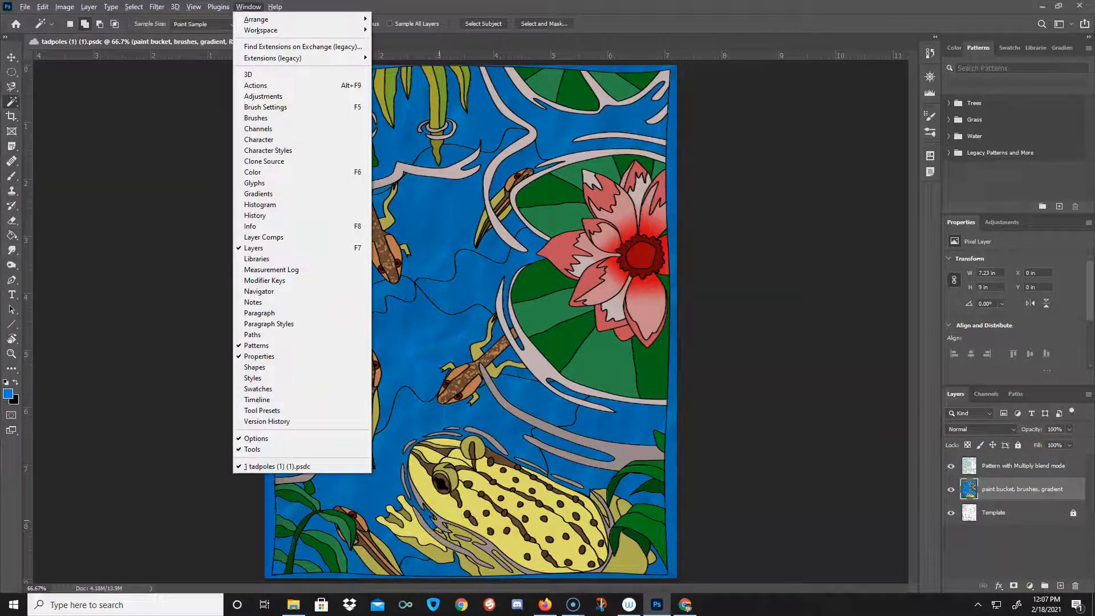
left_click(714, 17)
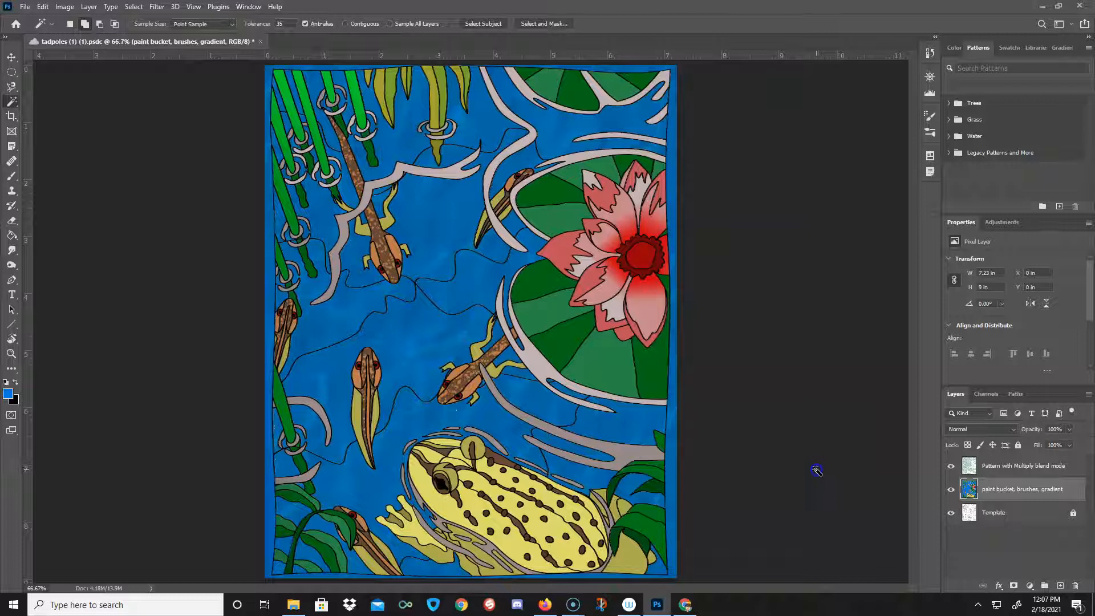
left_click(450, 505)
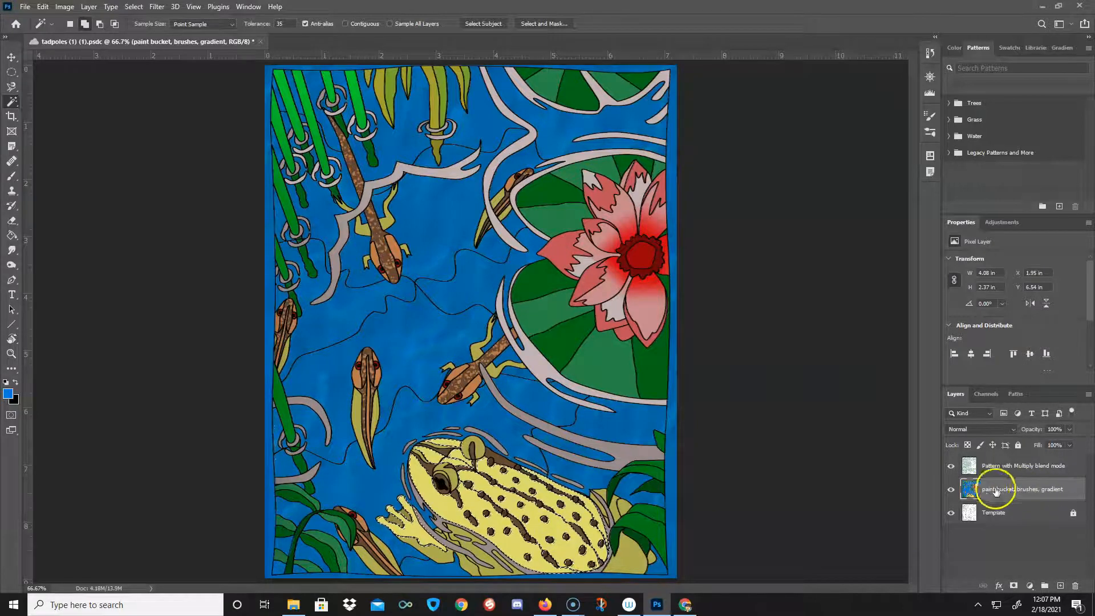
Step: Add a new layer above the "Pattern with Multiply blend mode" layer and name it "Frog Texture"
left_click(1016, 467)
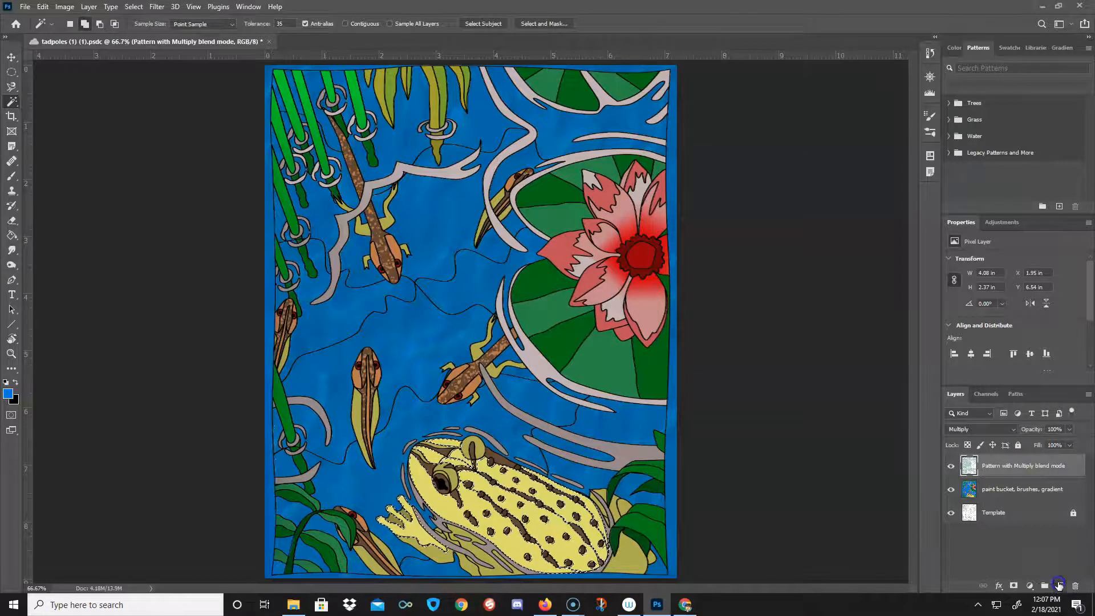
left_click(1060, 586)
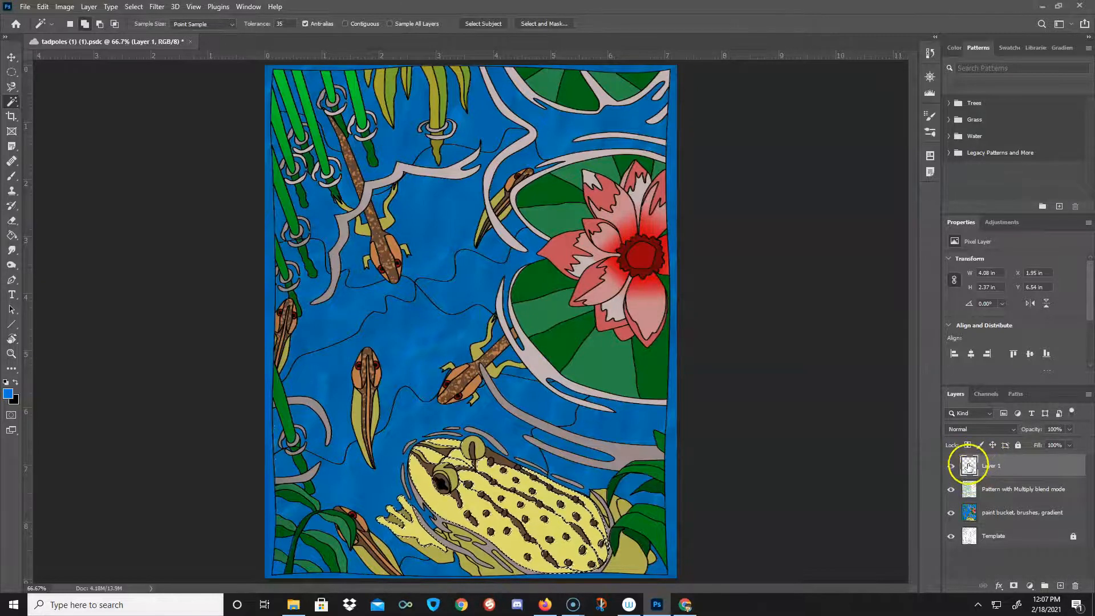
double_click(988, 466)
type("Fr")
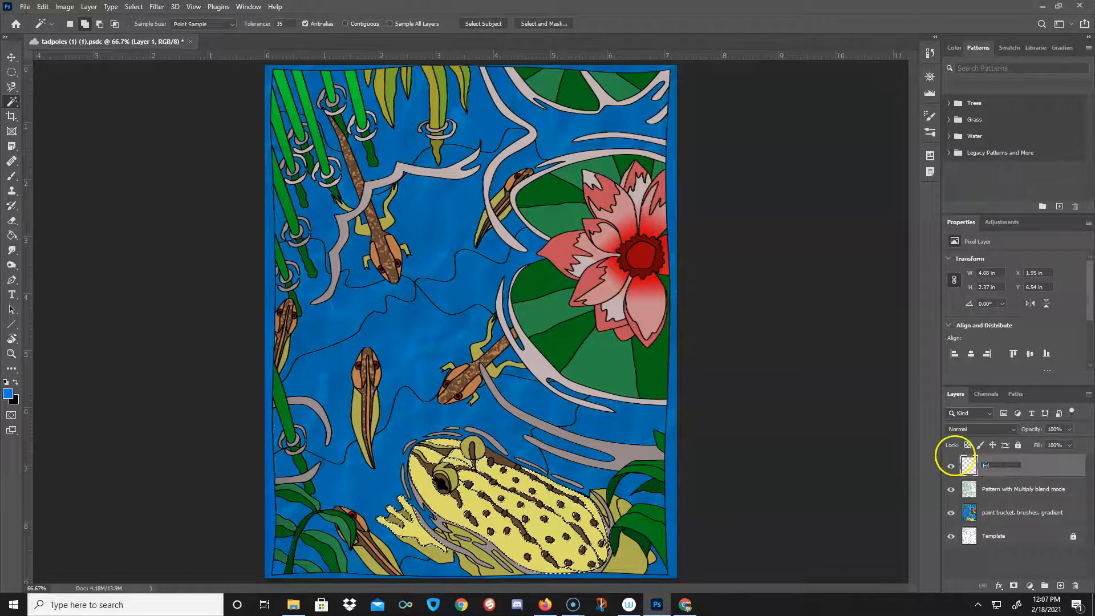
type("og Texture")
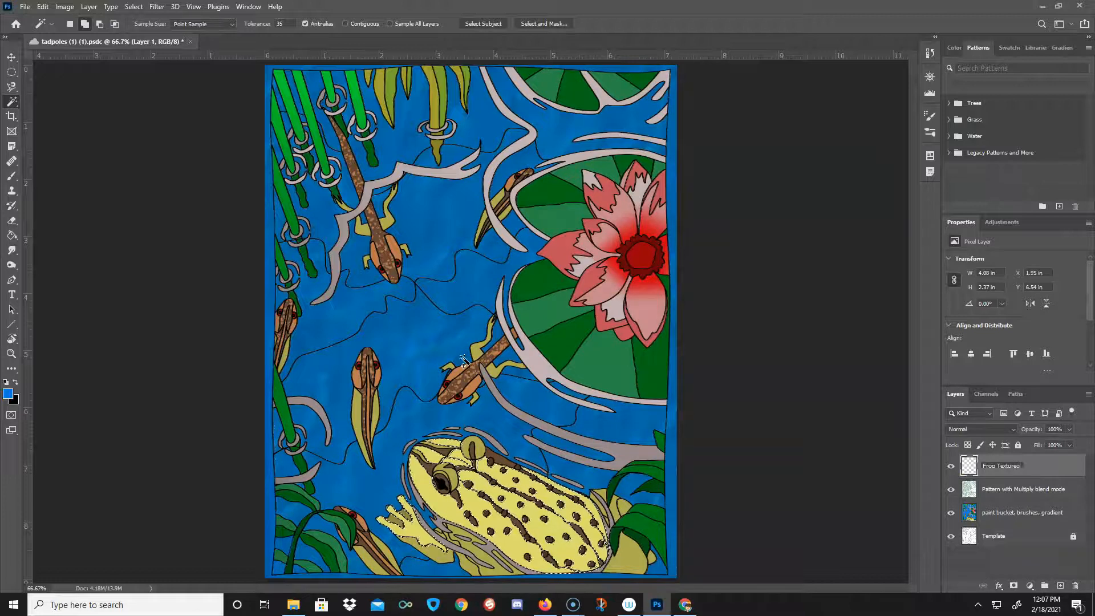
left_click(827, 403)
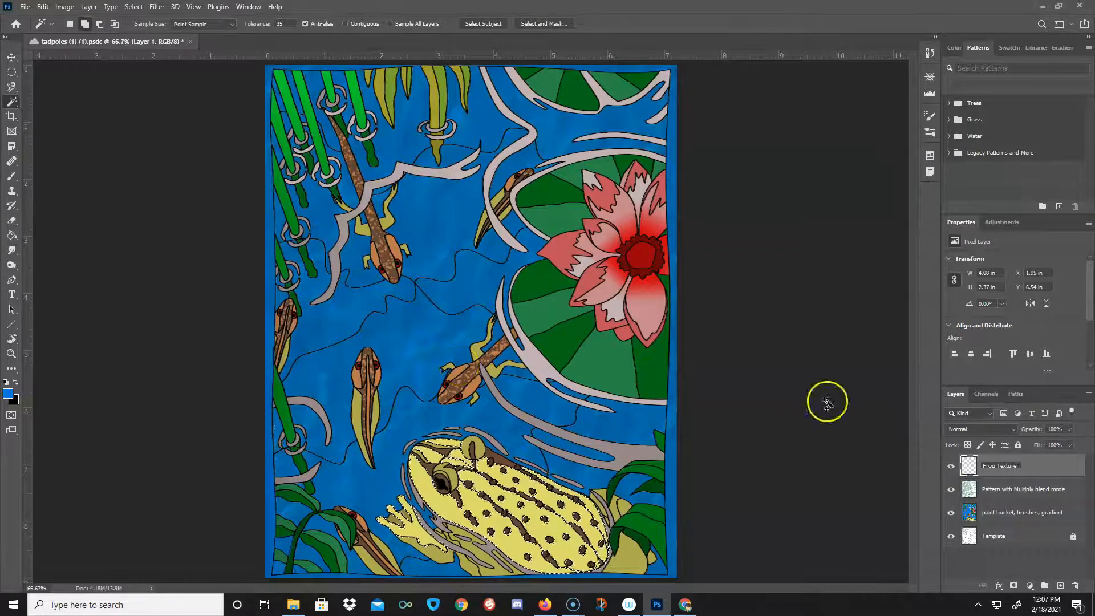
Step: Fill the selected frog skin on the "Frog Texture" layer with the mottled grey-brown pattern from Rock Patterns using the Paint Bucket
left_click(1062, 465)
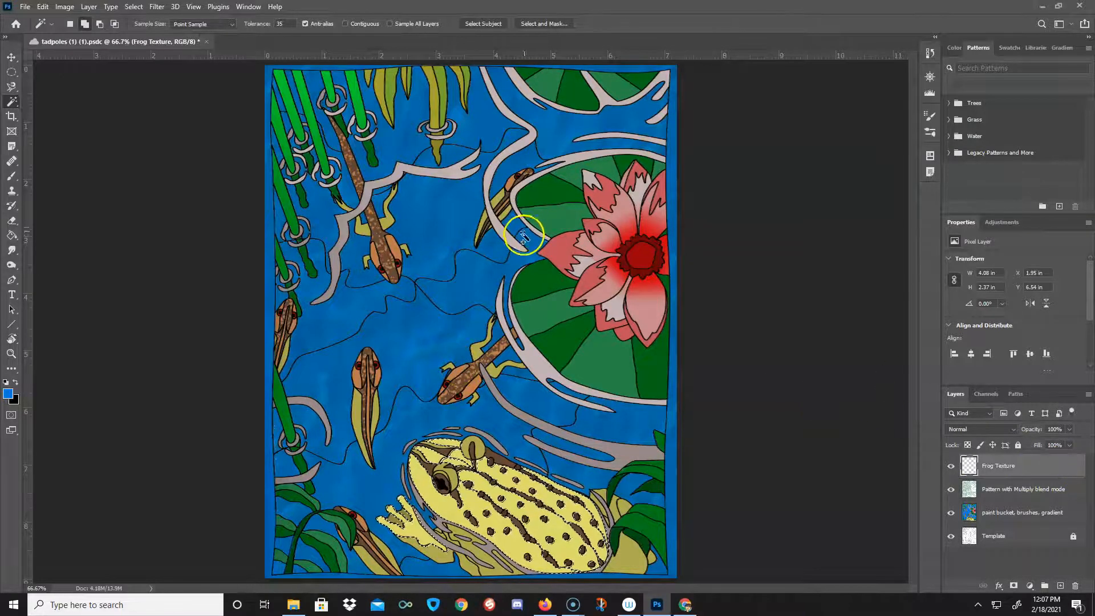
key("g")
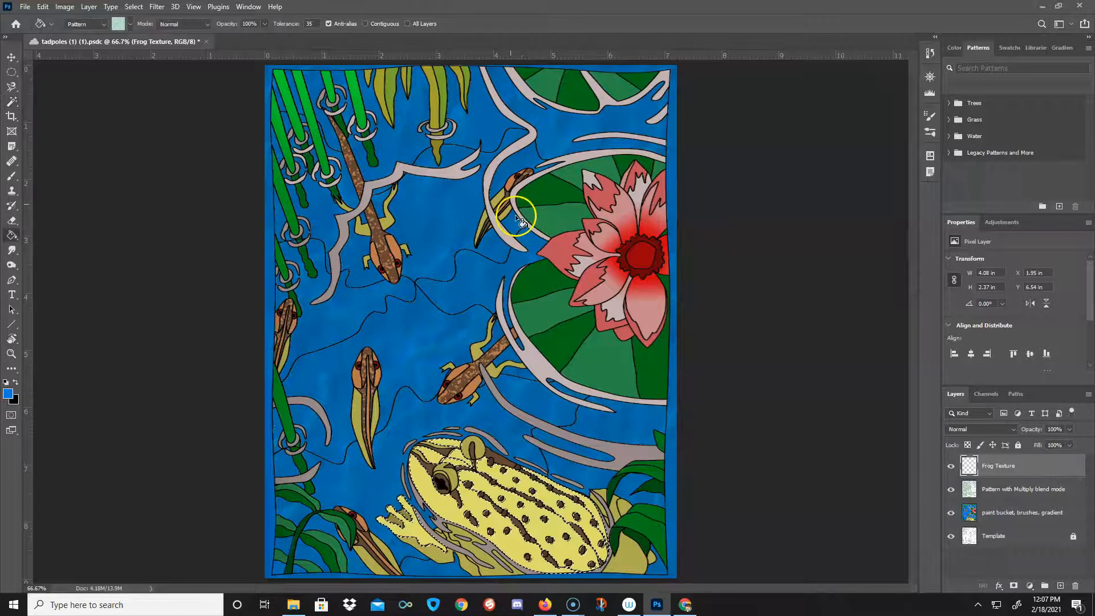
left_click(130, 23)
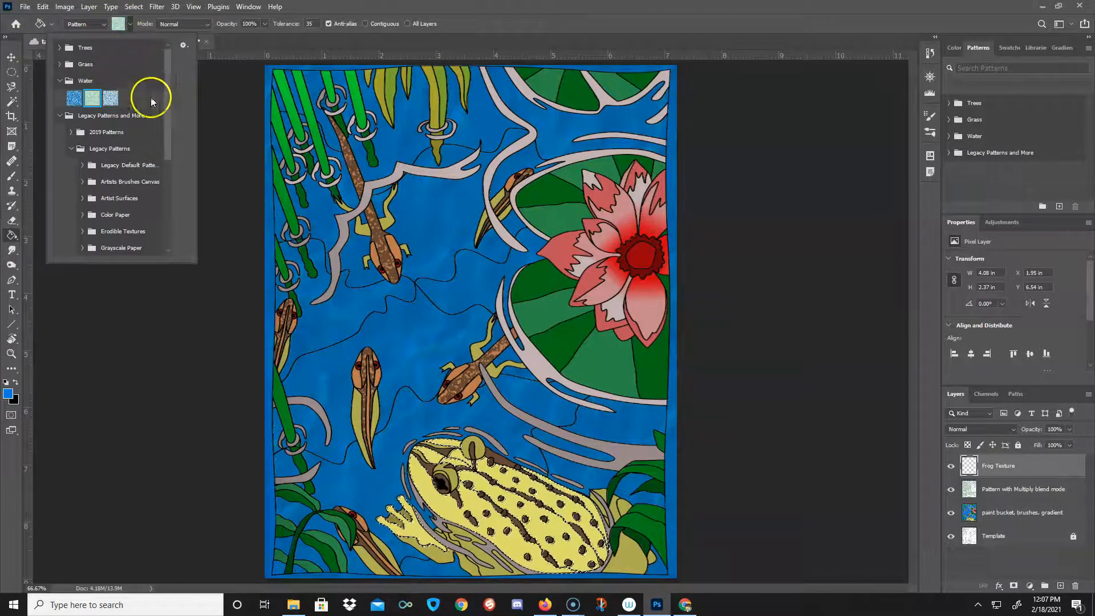
scroll(170, 116, "down", 3)
scroll(180, 201, "down", 1)
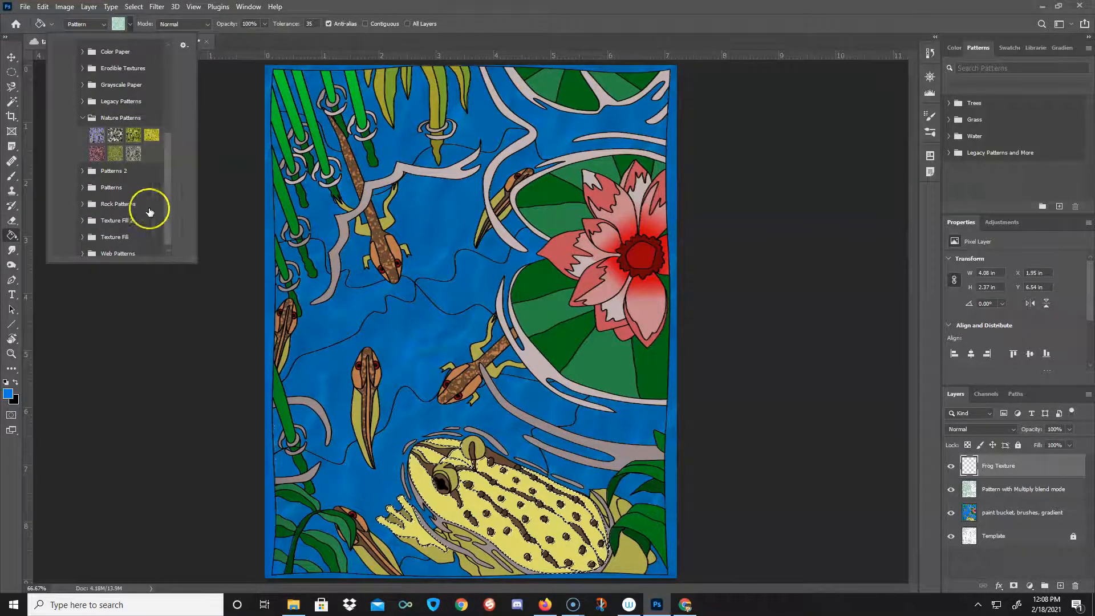
left_click(81, 205)
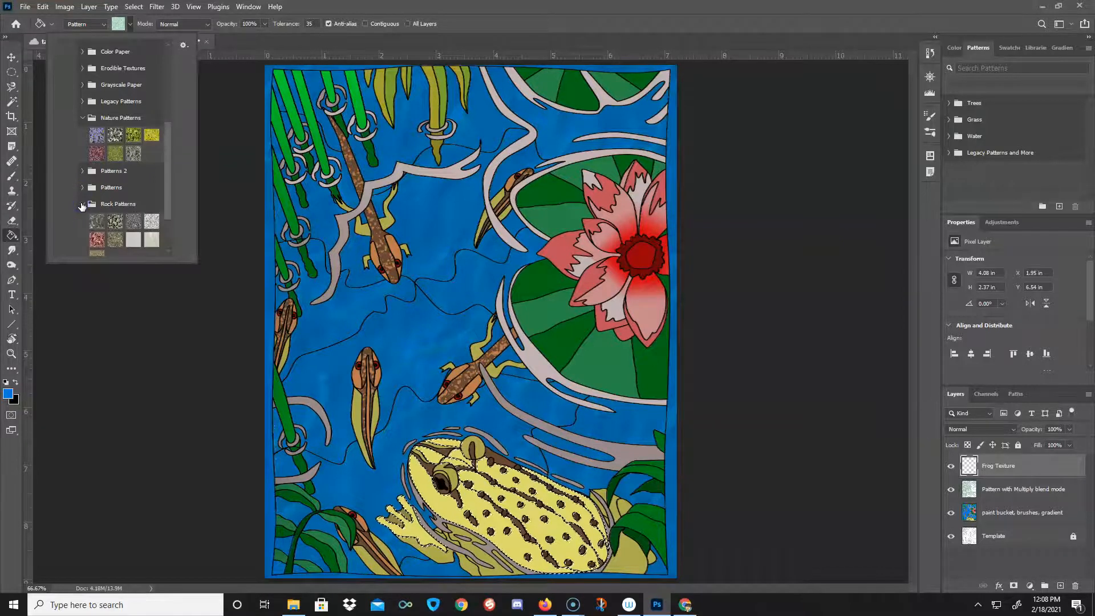
left_click(117, 244)
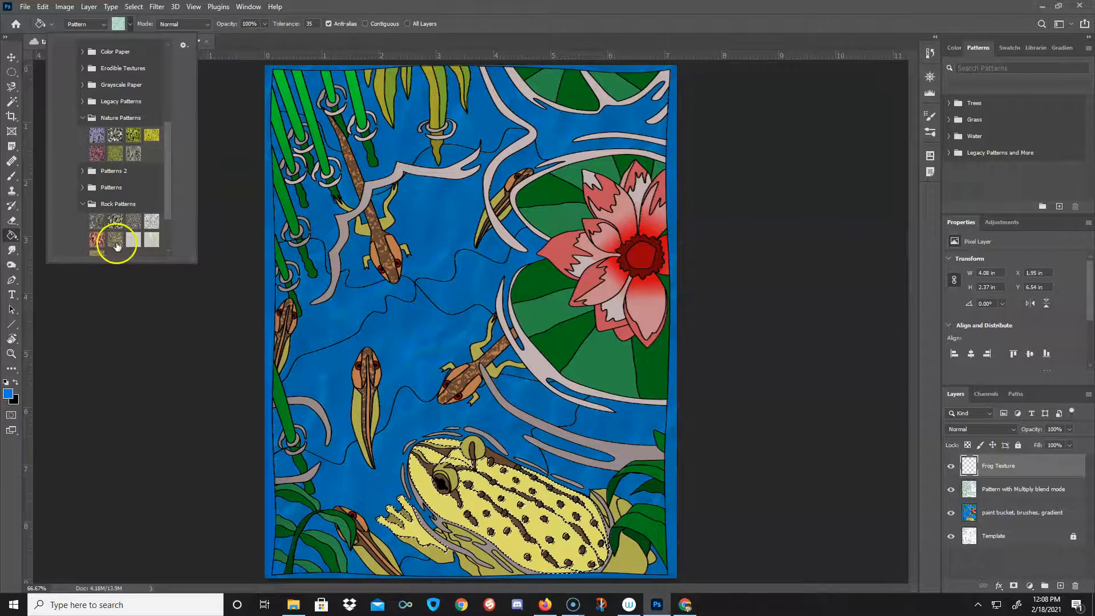
left_click(116, 244)
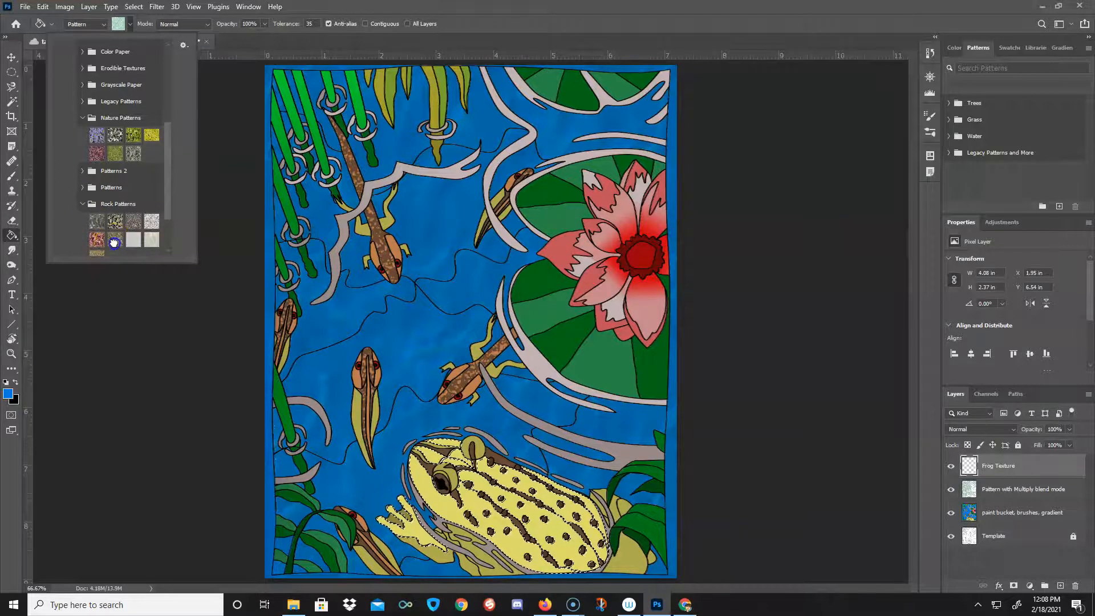
left_click(498, 495)
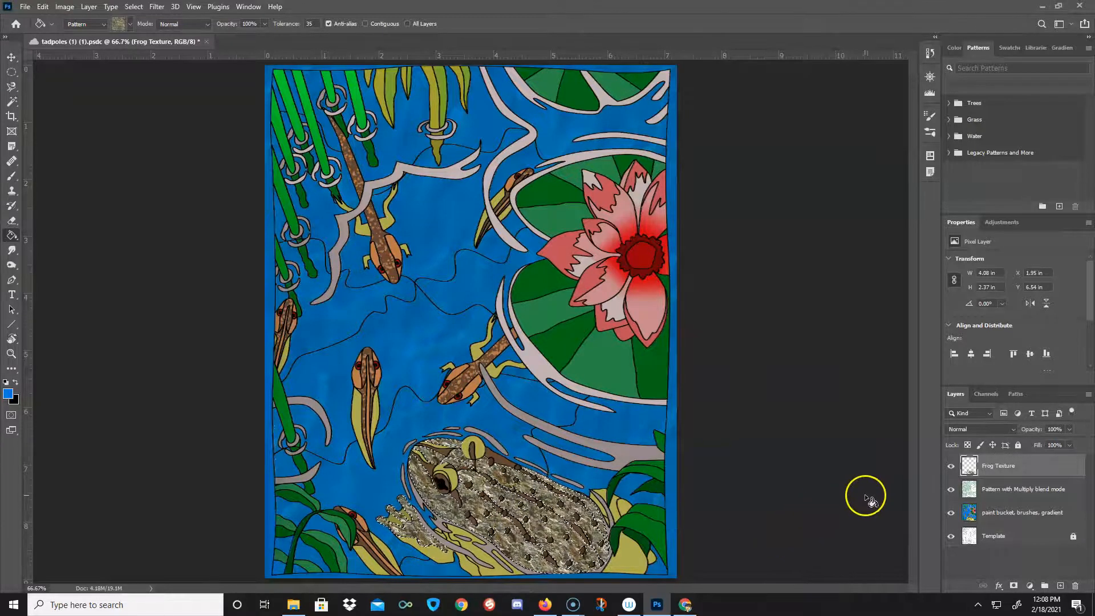
Step: Deselect the frog skin and set the "Frog Texture" layer to Multiply blend mode with 72% opacity
key("ctrl+d")
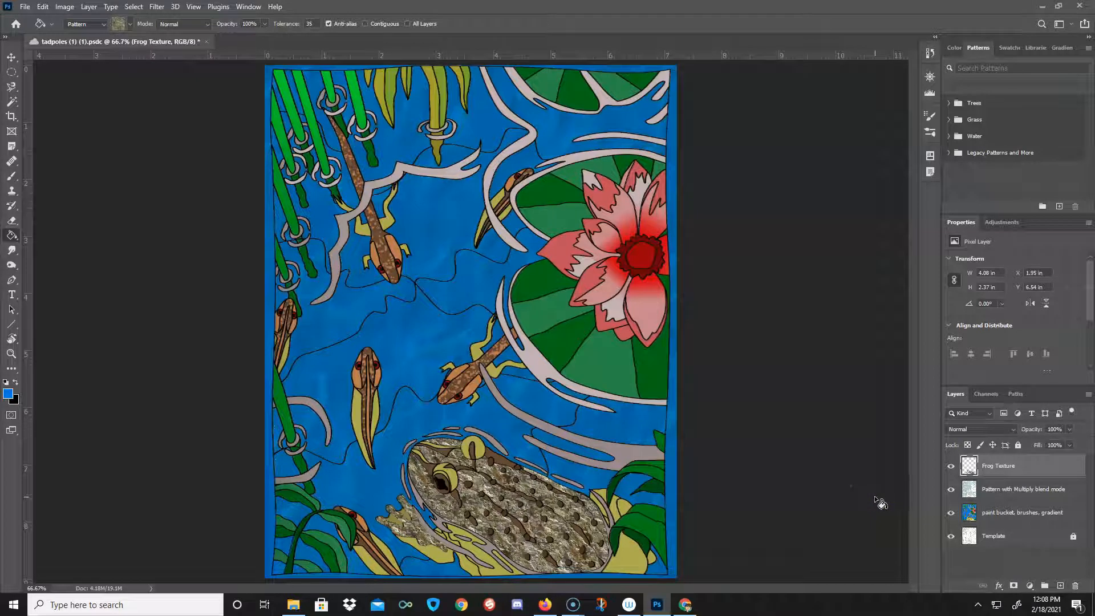
left_click(1014, 429)
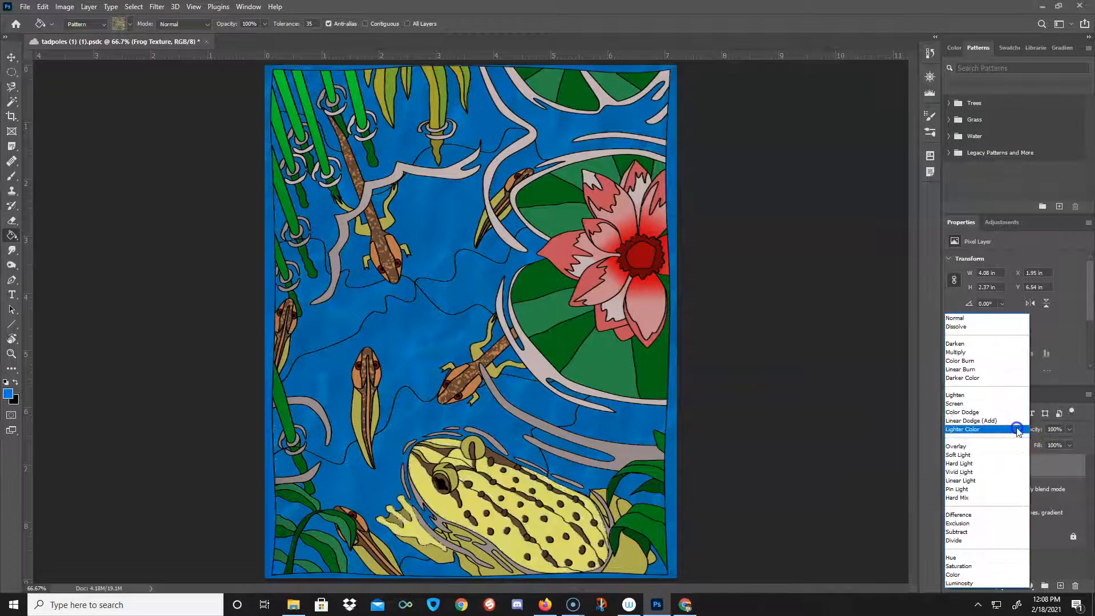
left_click(967, 354)
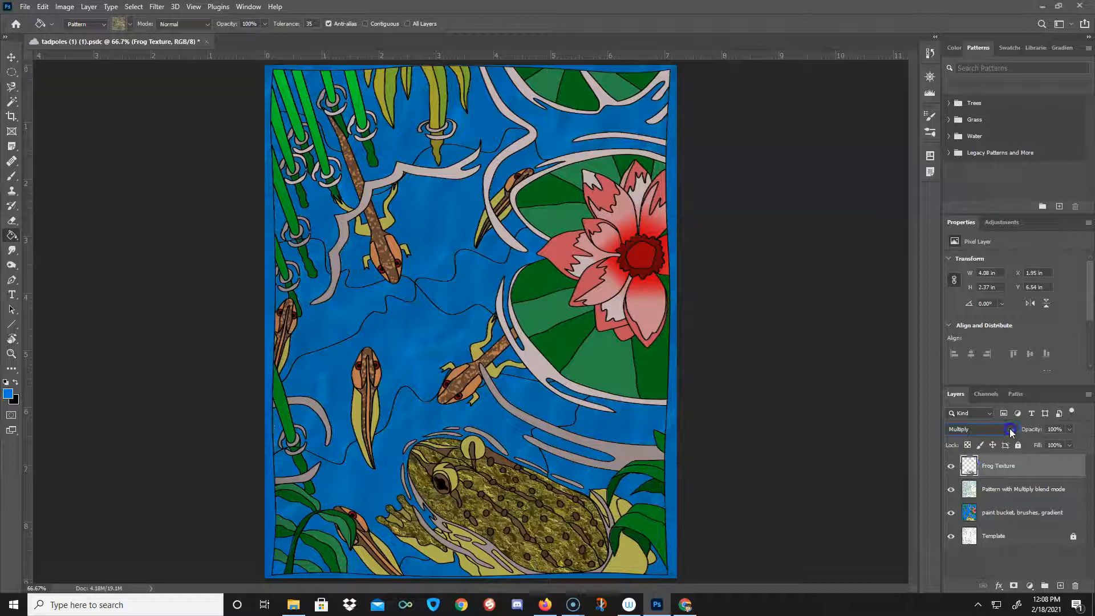
left_click(987, 429)
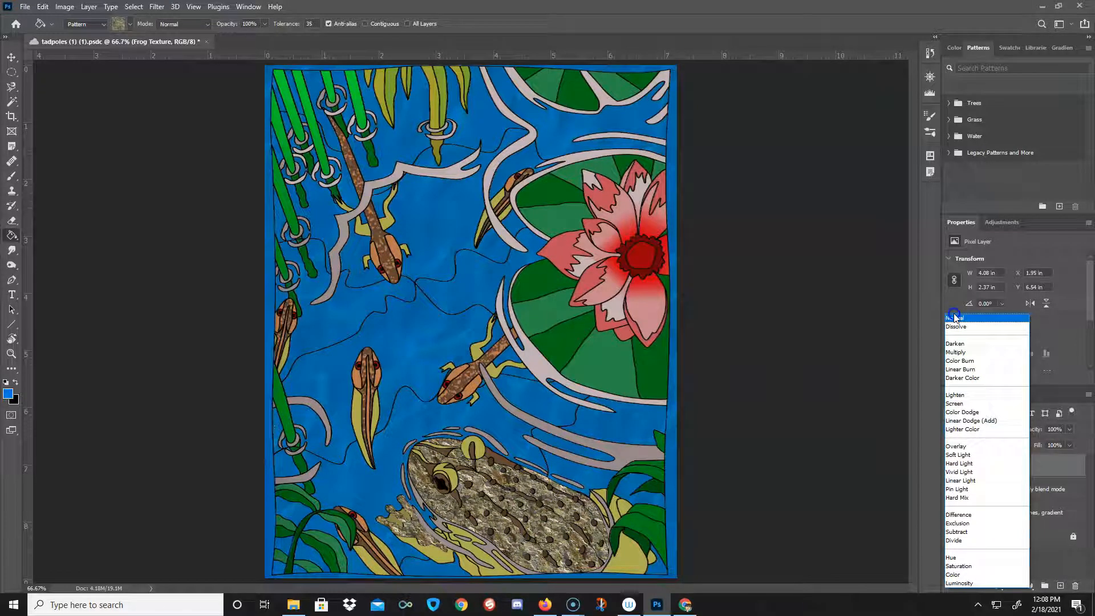
left_click(957, 353)
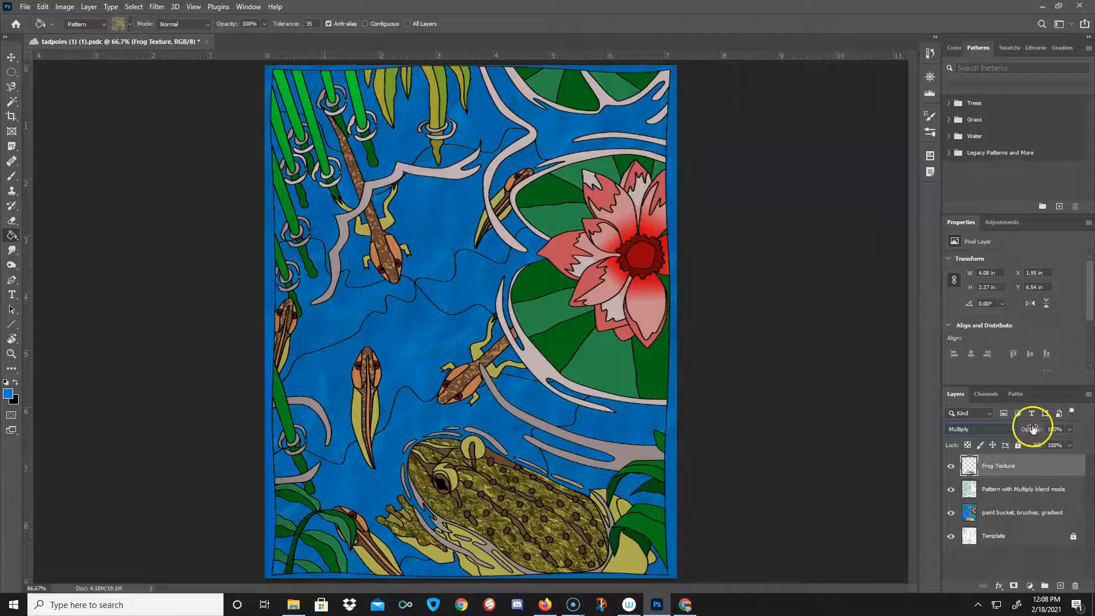
left_click_drag(1033, 429, 1024, 426)
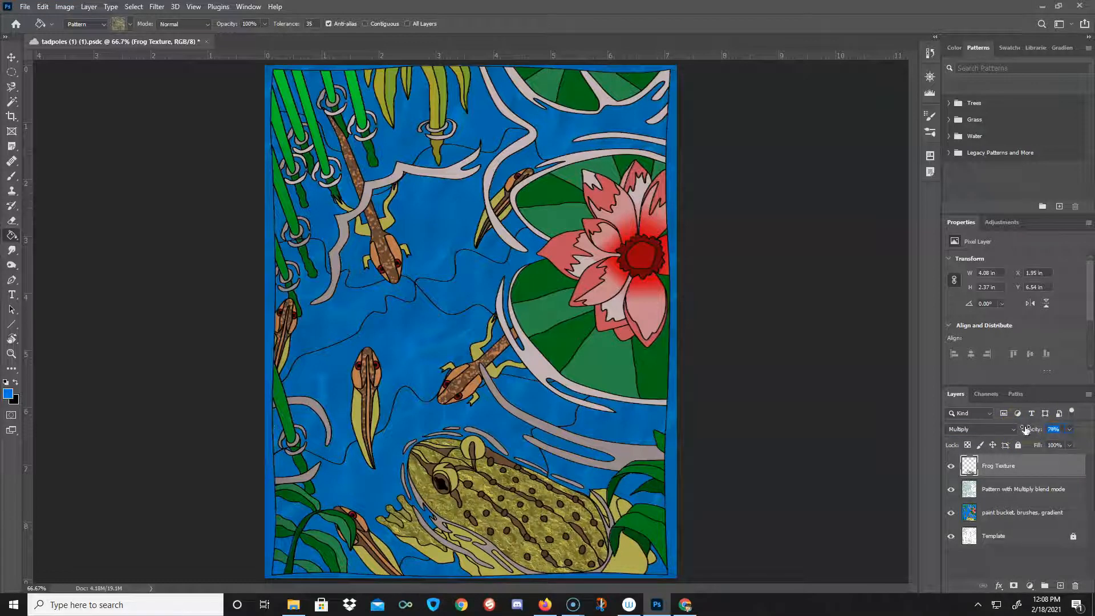
left_click_drag(1025, 428, 1025, 429)
Step: Make the "Pattern with Multiply blend mode" layer active and save the document
left_click(1007, 496)
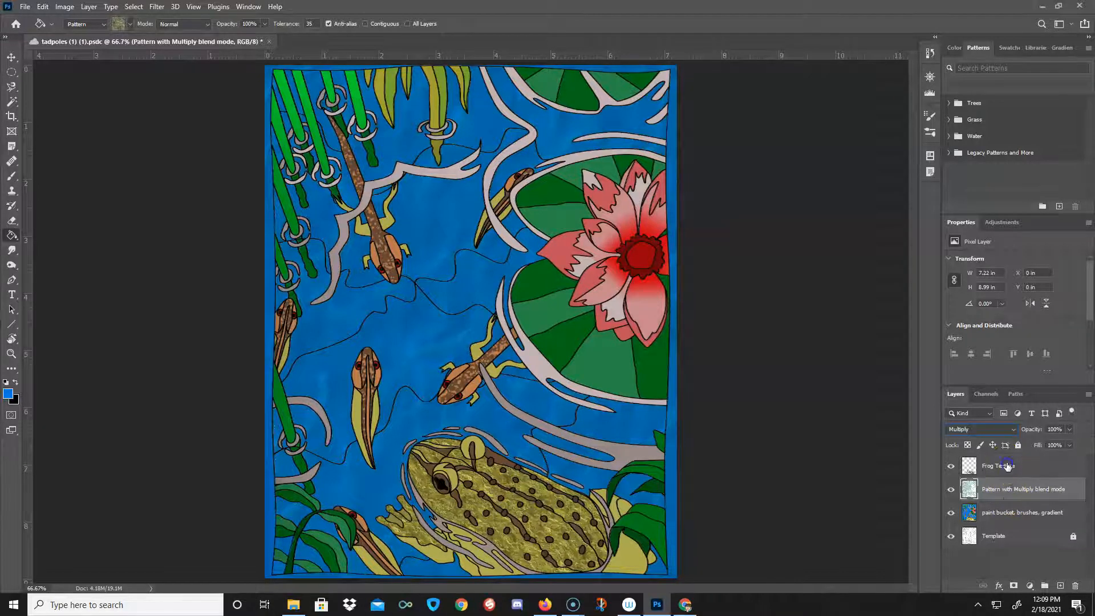
left_click(1005, 466)
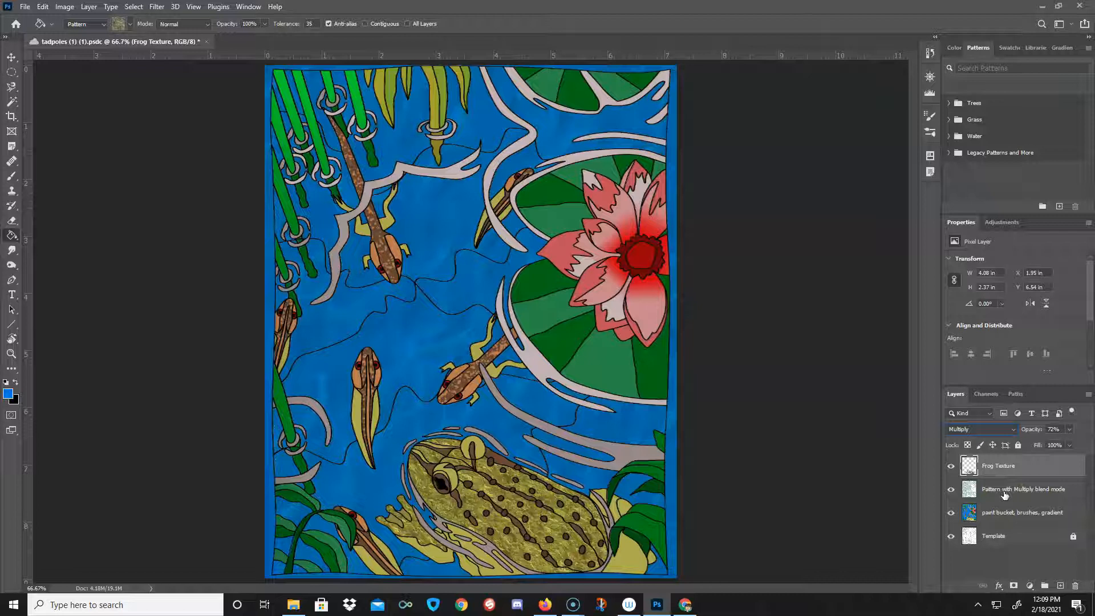
left_click(1005, 491)
key("ctrl+s")
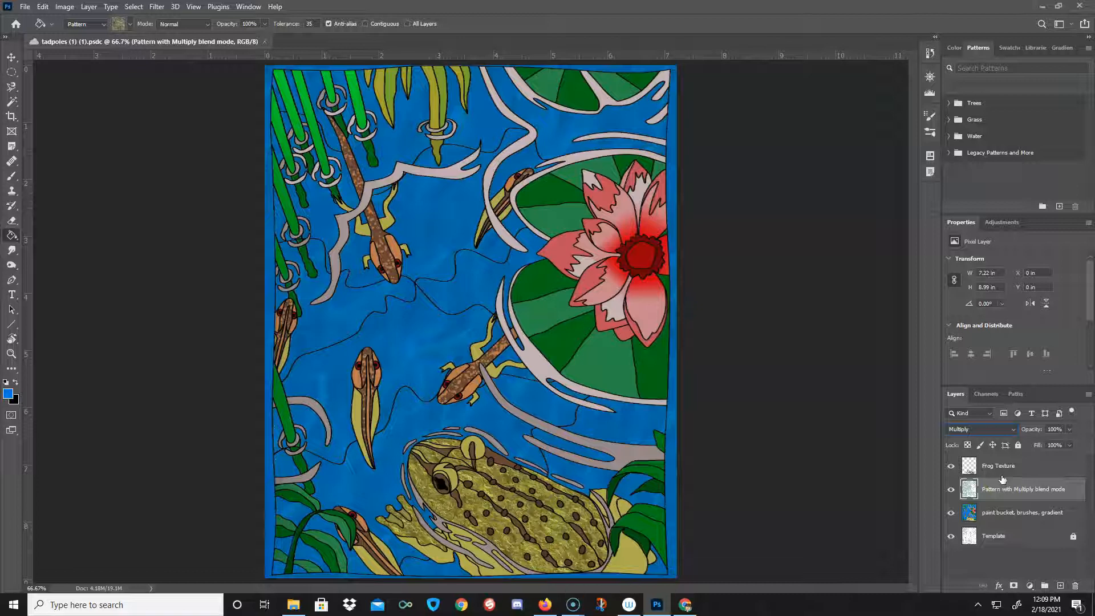
Step: Hide and show the "Frog Texture" layer to compare the frog with and without its texture
left_click(950, 467)
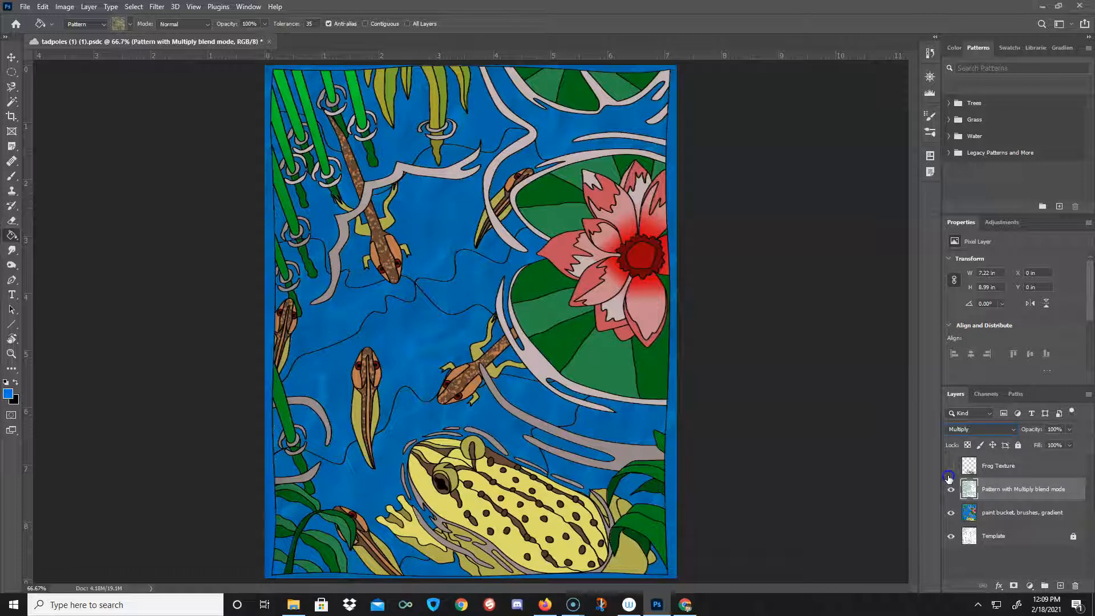
left_click(950, 466)
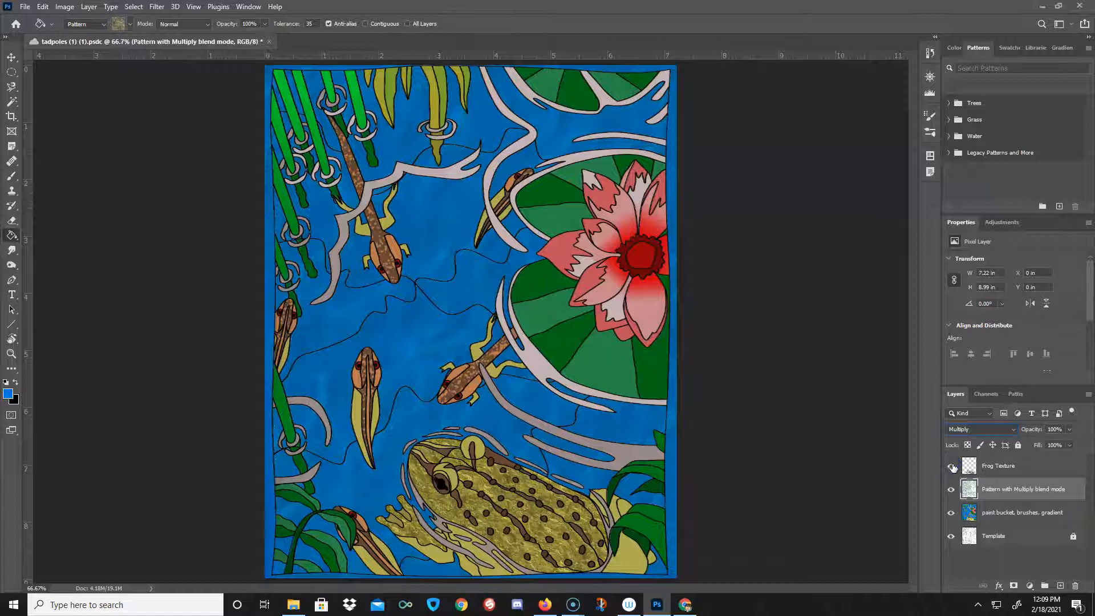